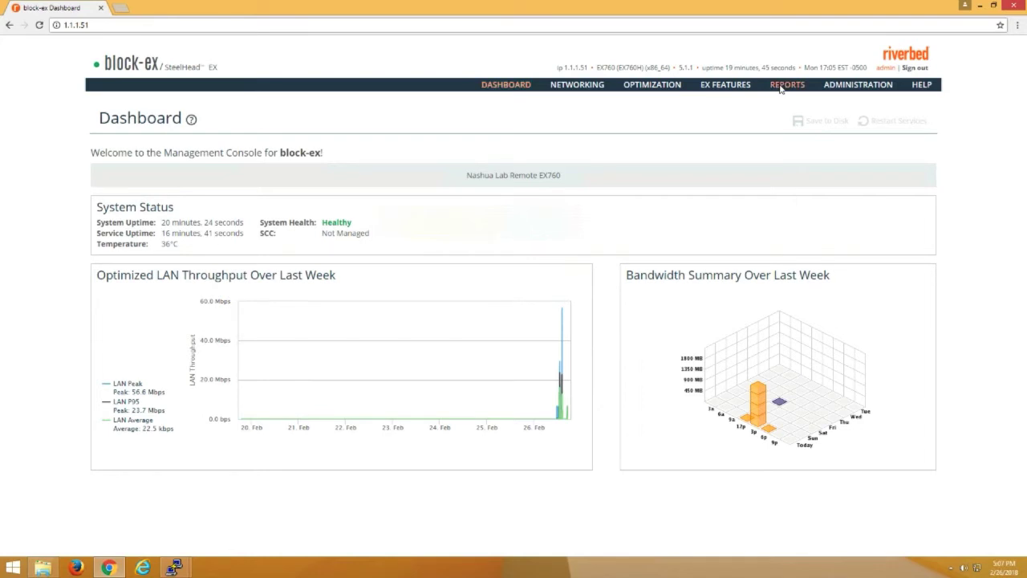
- Filter the Current Connections report to destination port 7951 and confirm the first connection uses New Reno
{"action": "left_click", "coordinate": [780, 86]}
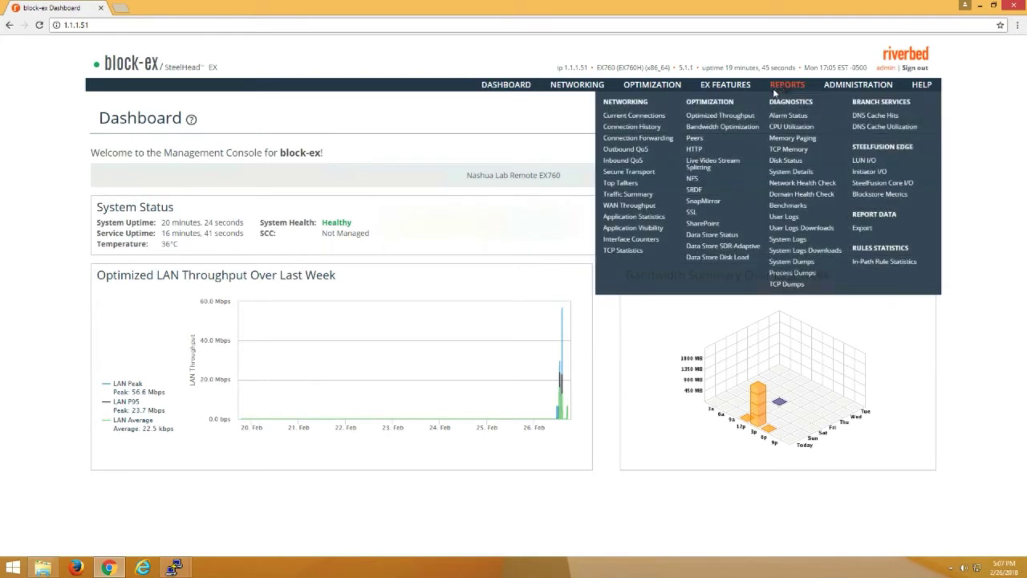
{"action": "left_click", "coordinate": [634, 118]}
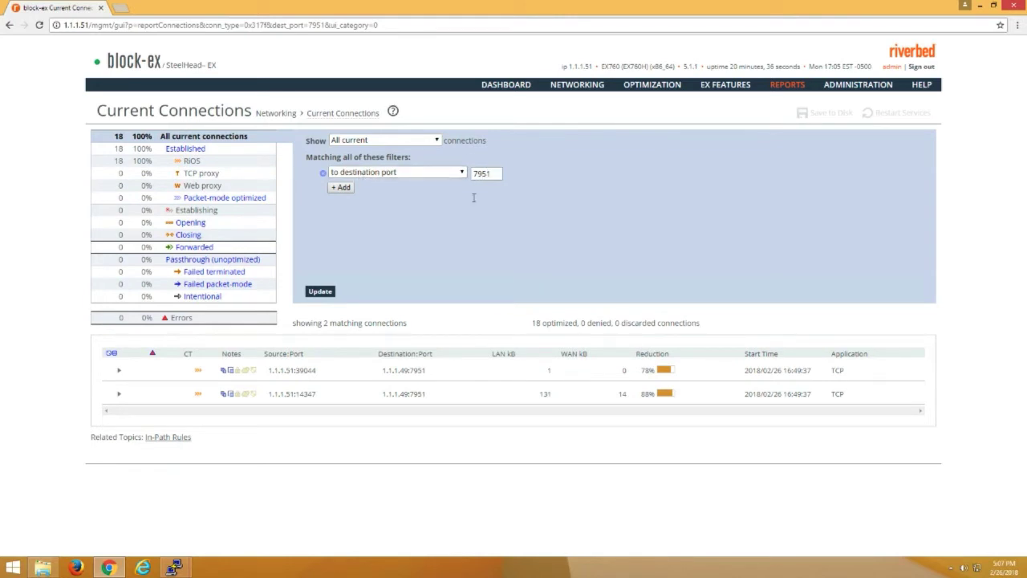
{"action": "left_click", "coordinate": [320, 291]}
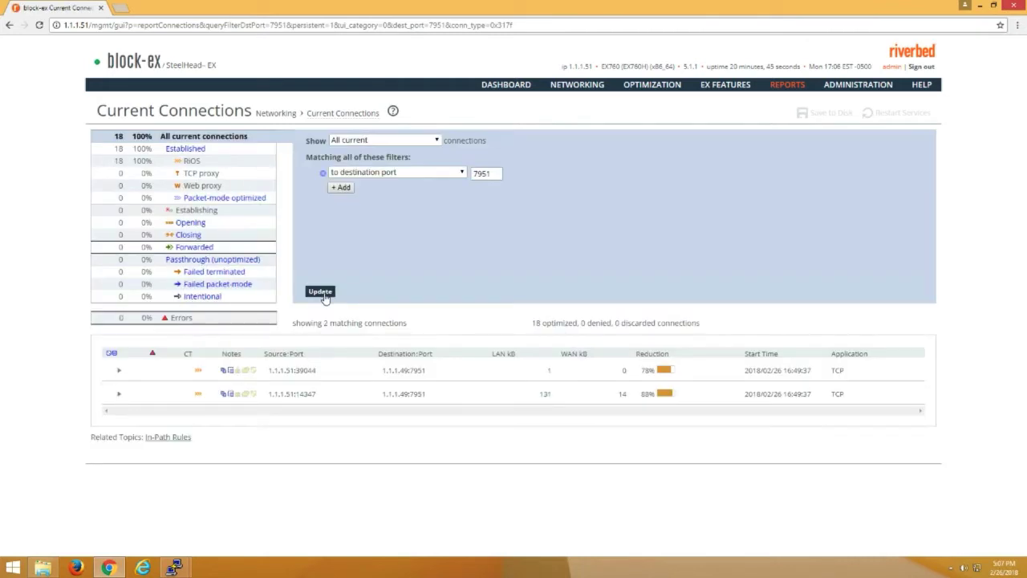
{"action": "left_click", "coordinate": [119, 372]}
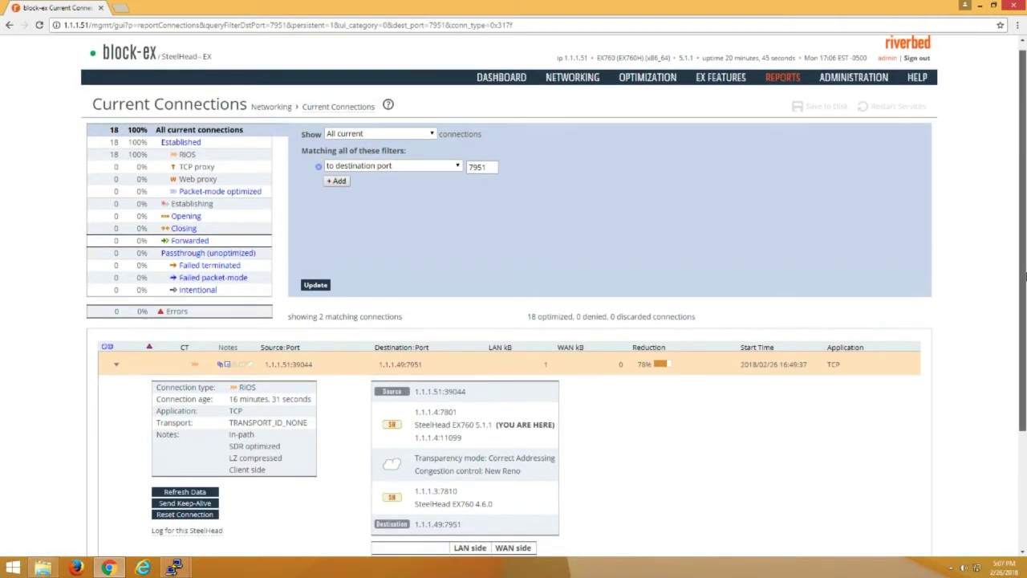
{"action": "left_click_drag", "start_coordinate": [1024, 240], "coordinate": [1024, 328]}
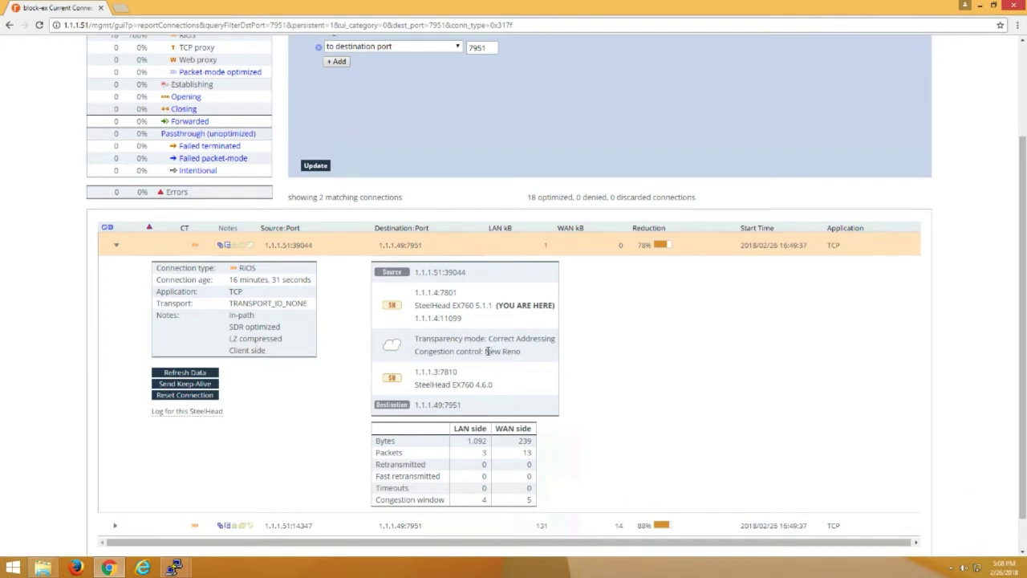
{"action": "left_click_drag", "start_coordinate": [486, 351], "coordinate": [526, 351]}
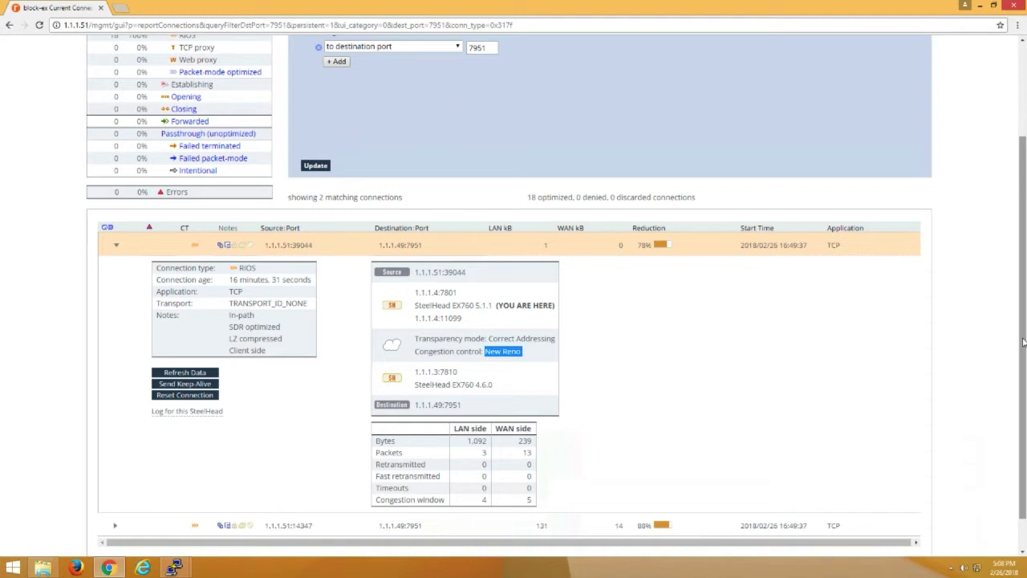
{"action": "left_click_drag", "start_coordinate": [1023, 343], "coordinate": [1024, 189]}
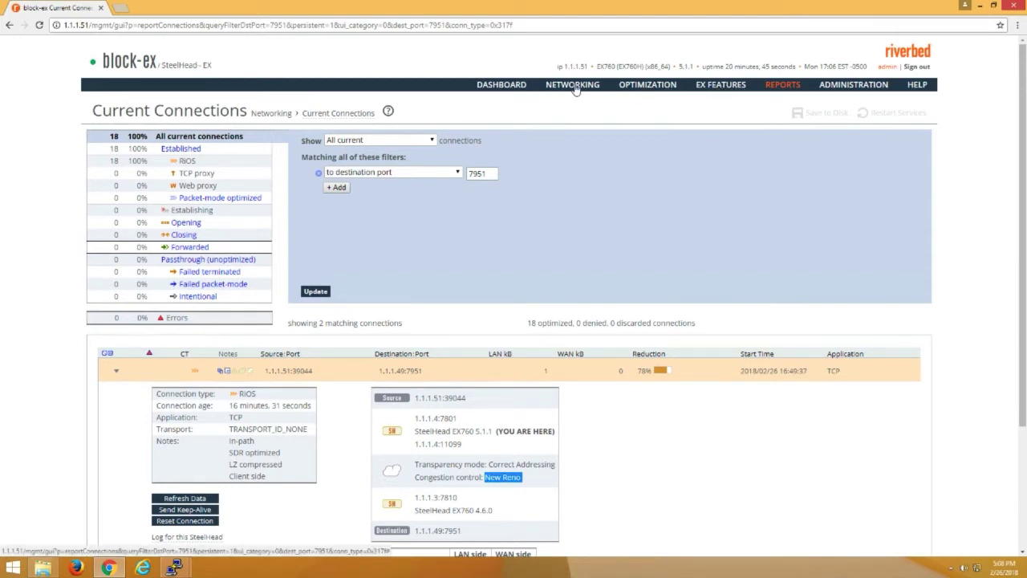
- Start a new custom application named SF_Commit with description 'SF_Commit port 7994 MX-TCP'
{"action": "mouse_move", "coordinate": [574, 89]}
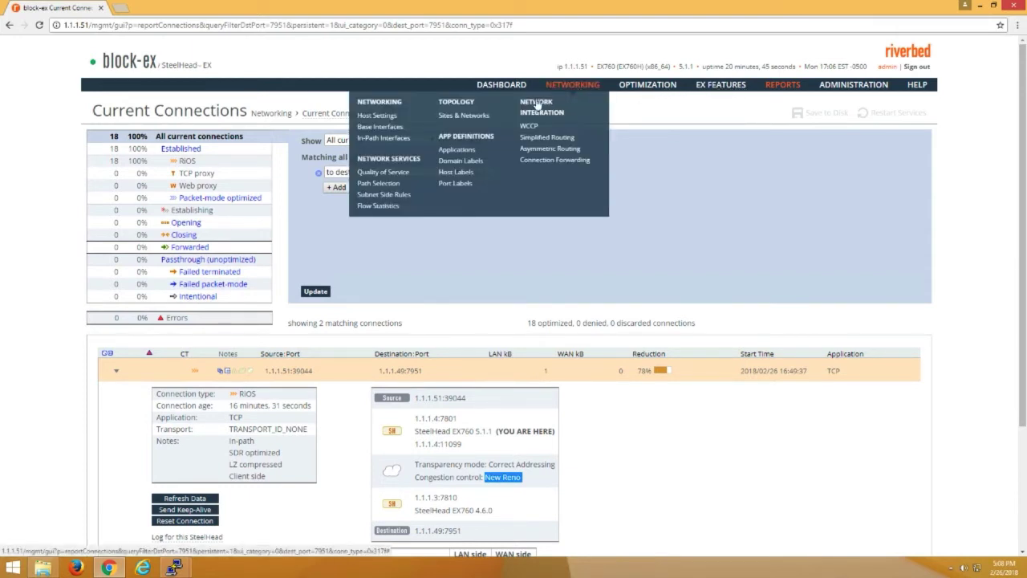
{"action": "left_click", "coordinate": [455, 150]}
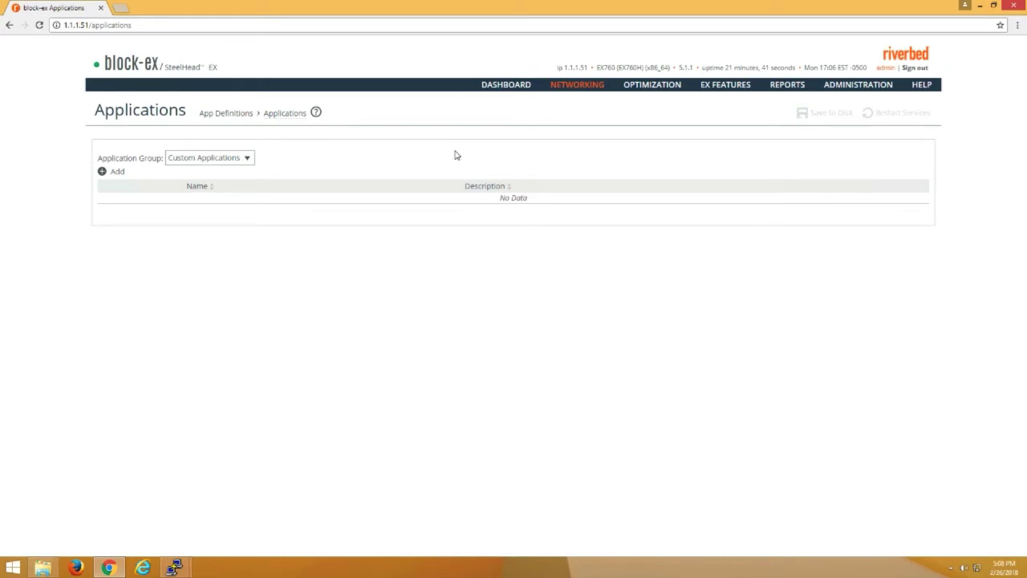
{"action": "left_click", "coordinate": [115, 177]}
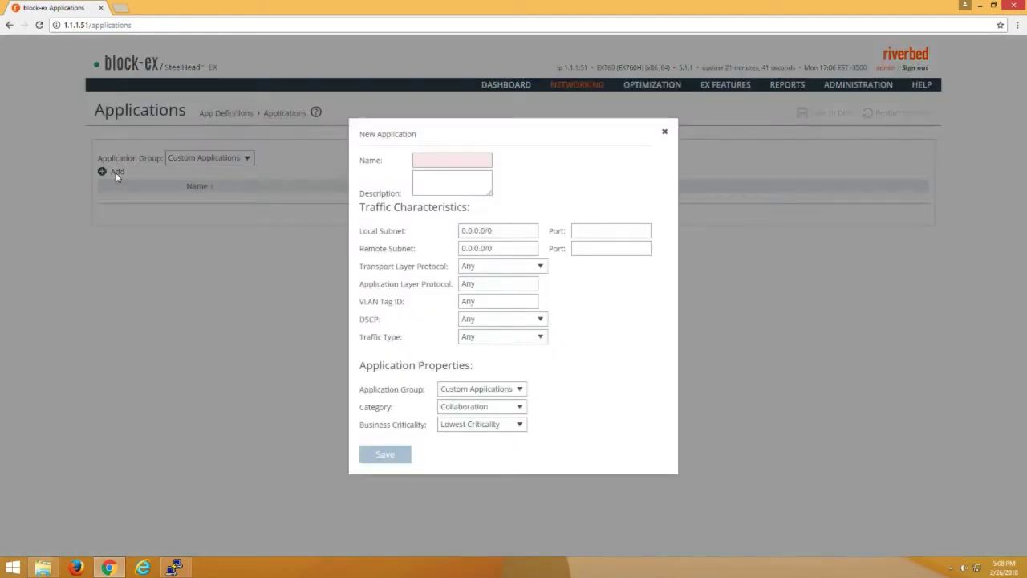
{"action": "left_click", "coordinate": [432, 160]}
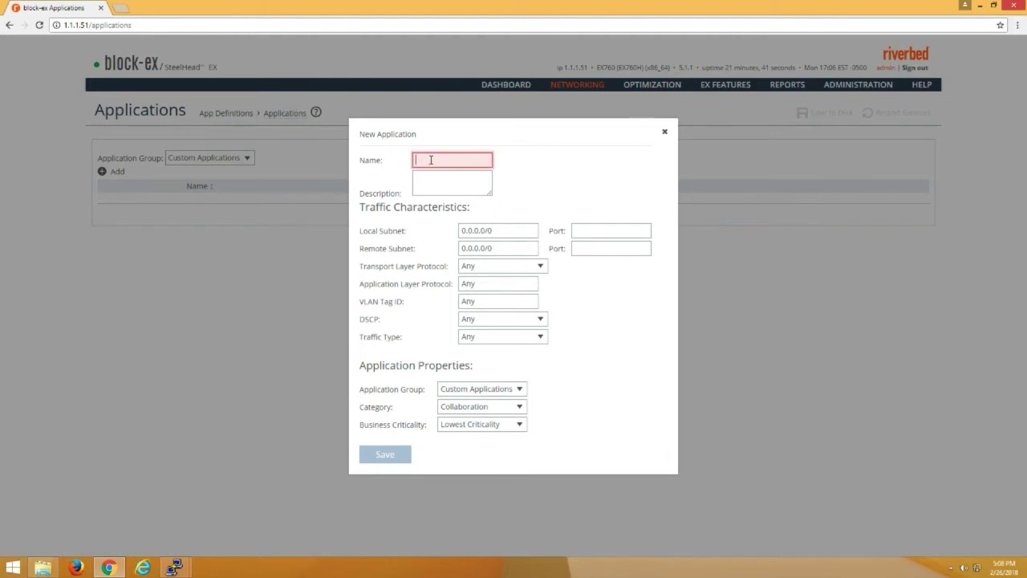
{"action": "type", "text": "SF"}
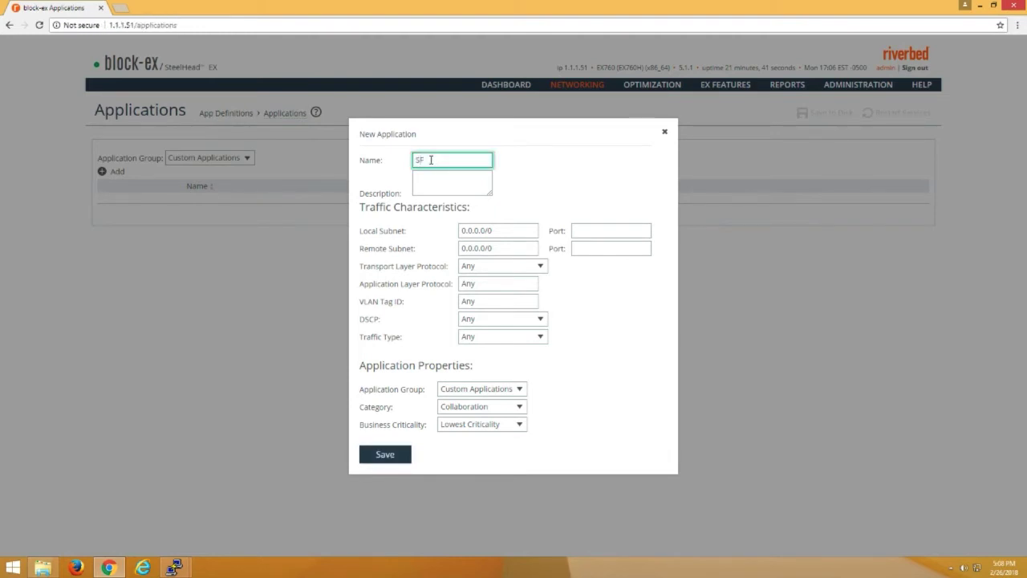
{"action": "type", "text": "_Commit"}
{"action": "left_click", "coordinate": [428, 184]}
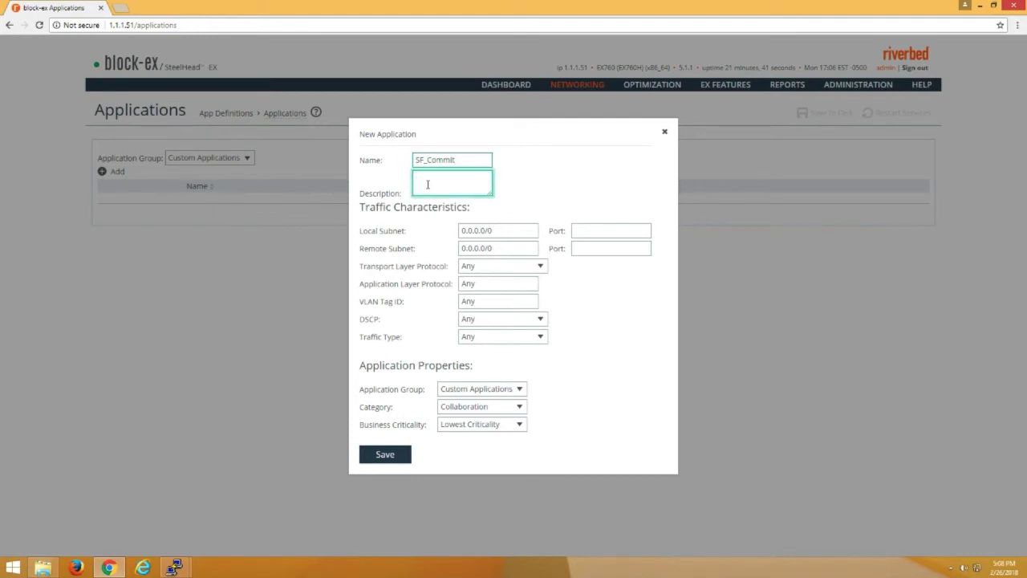
{"action": "type", "text": "SF"}
{"action": "type", "text": "_Commit"}
{"action": "type", "text": " port "}
{"action": "type", "text": "7994"}
{"action": "type", "text": " MX-TCP"}
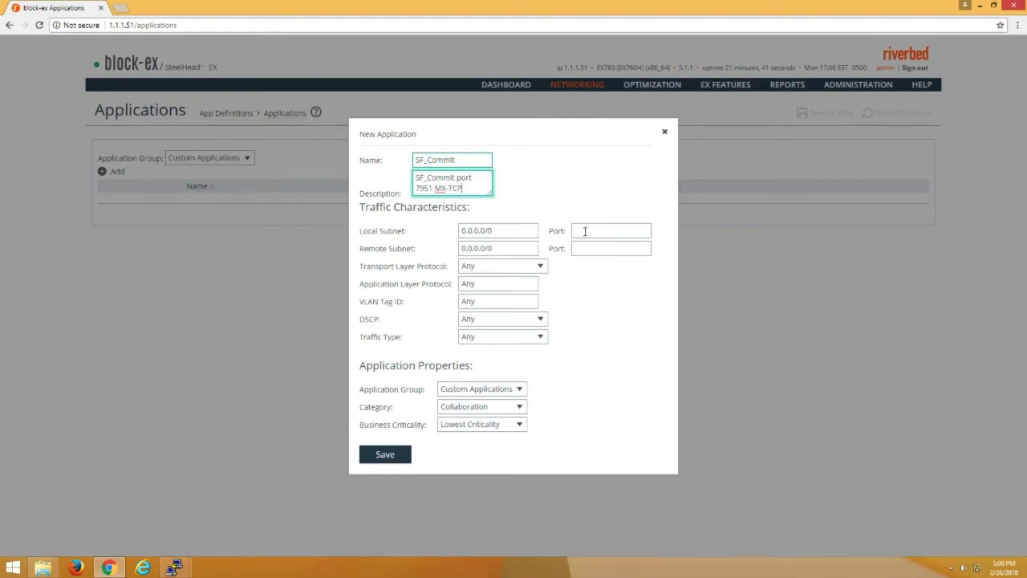
- Set remote subnet 1.1.1.0/24, port 7951 and traffic type Optimized, then save the application
{"action": "left_click", "coordinate": [494, 249]}
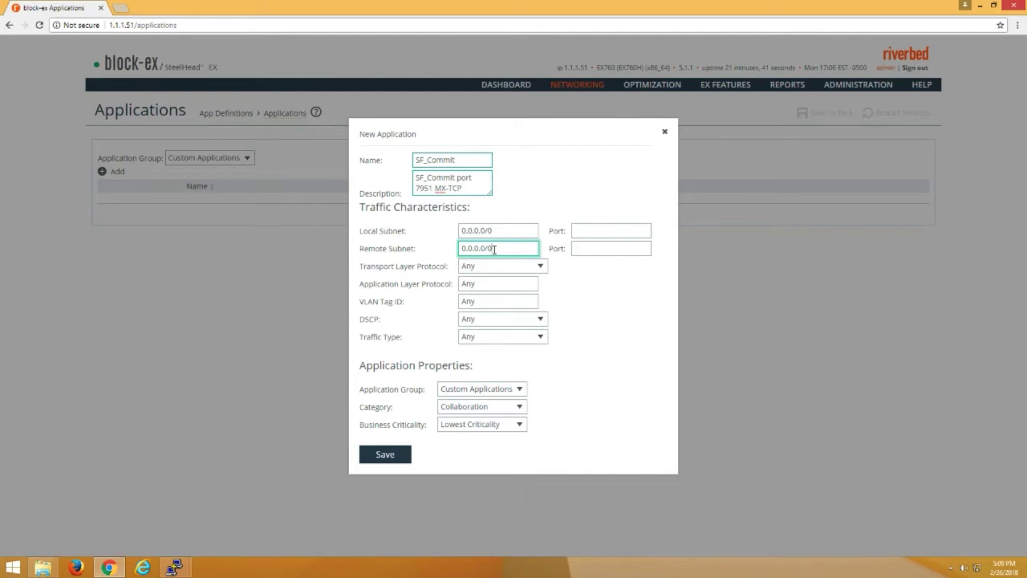
{"action": "key", "text": "BackSpace"}
{"action": "key", "text": "BackSpace"}
{"action": "key", "text": "BackSpace"}
{"action": "key", "text": "BackSpace"}
{"action": "key", "text": "BackSpace"}
{"action": "key", "text": "BackSpace"}
{"action": "key", "text": "BackSpace"}
{"action": "key", "text": "BackSpace"}
{"action": "key", "text": "BackSpace"}
{"action": "type", "text": "1.1.1."}
{"action": "left_click", "coordinate": [493, 263]}
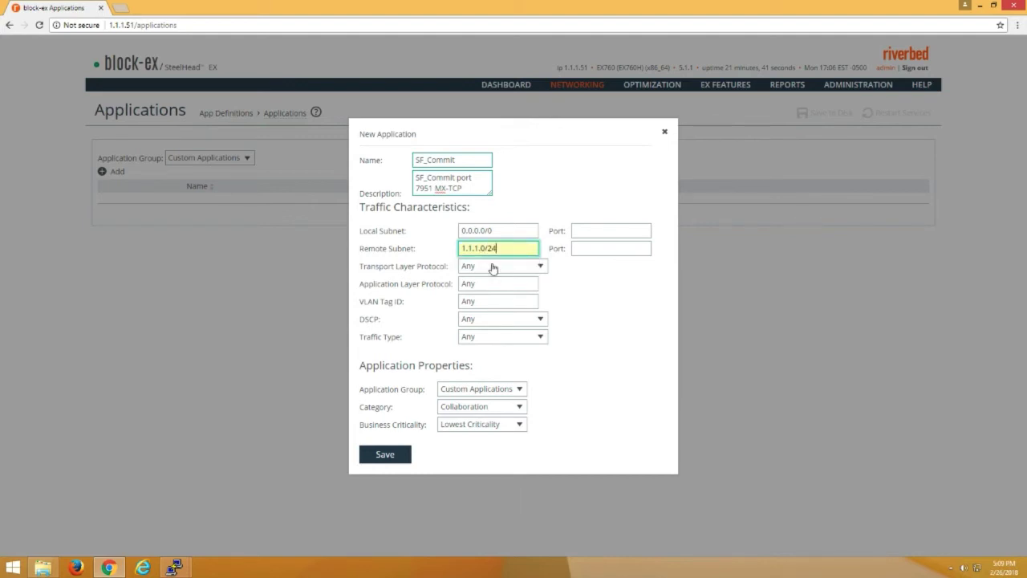
{"action": "left_click", "coordinate": [584, 250]}
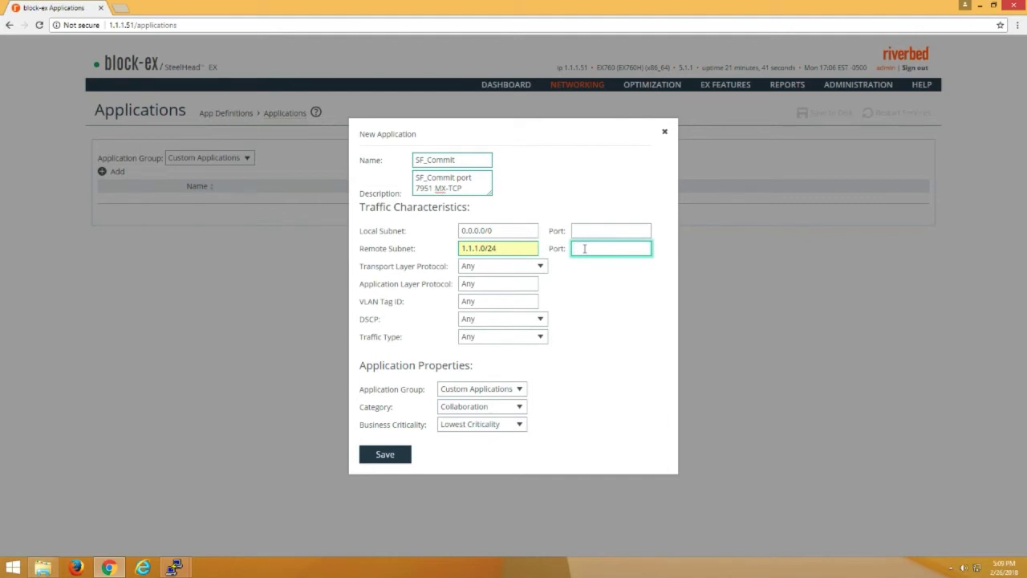
{"action": "type", "text": "7951"}
{"action": "left_click", "coordinate": [515, 337]}
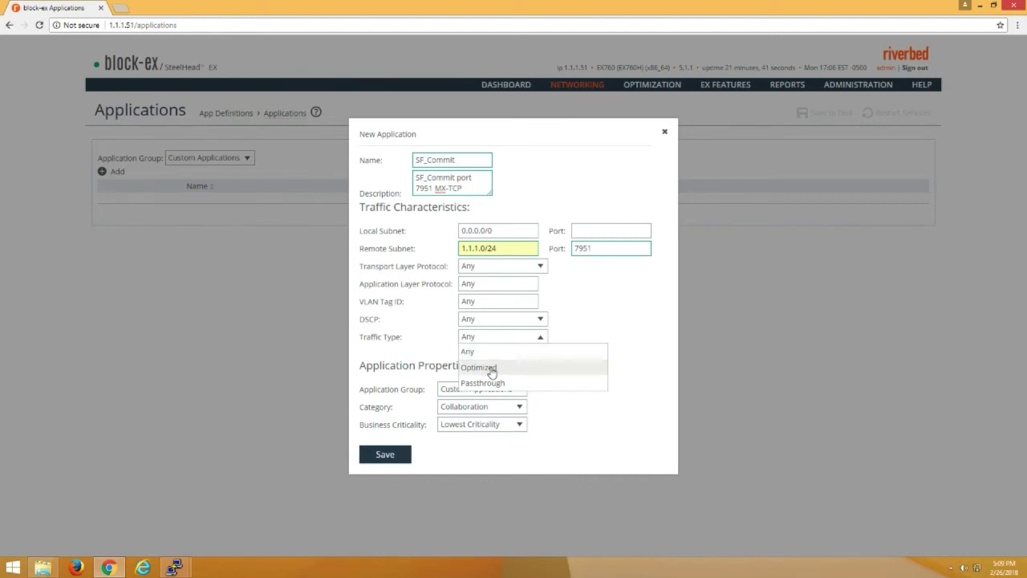
{"action": "left_click", "coordinate": [493, 369]}
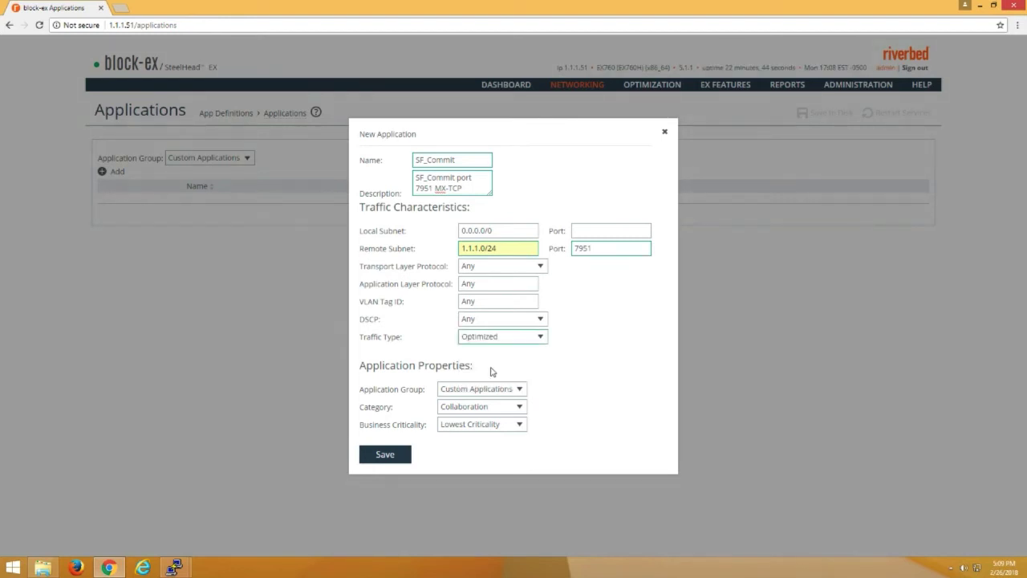
{"action": "left_click", "coordinate": [396, 459]}
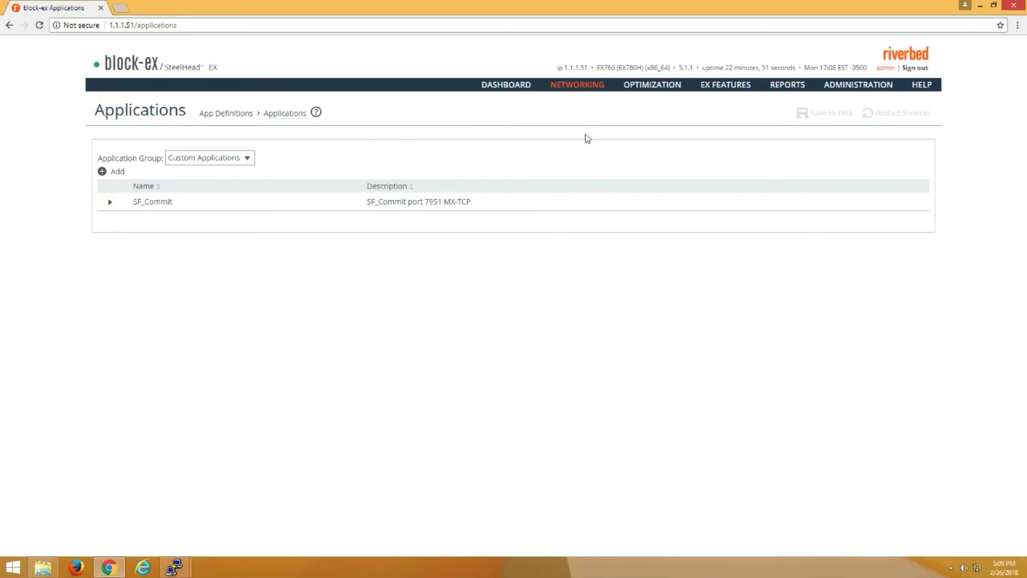
- On the Quality of Service page, put the six Default QoS Classes into edit mode
{"action": "left_click", "coordinate": [589, 86]}
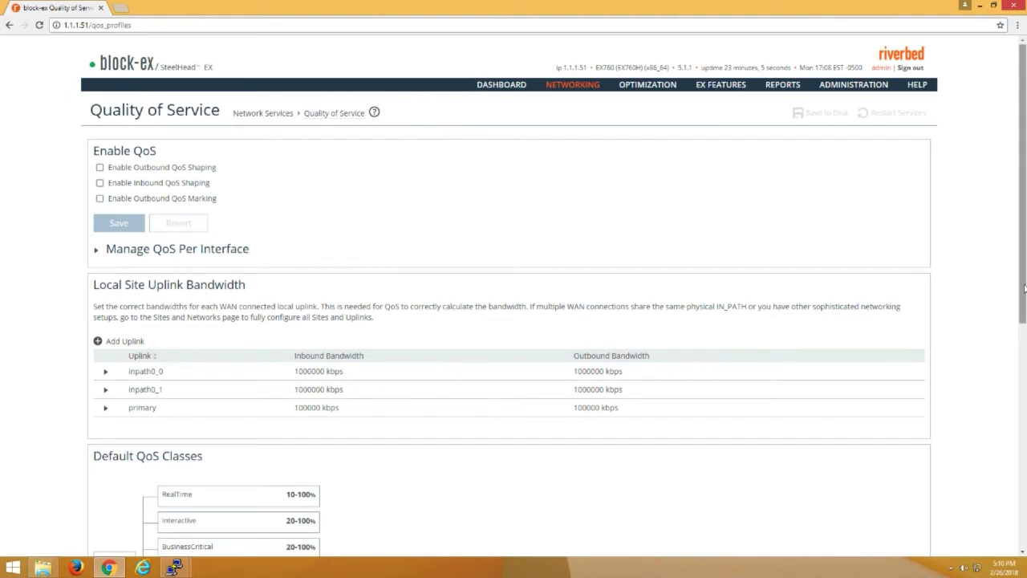
{"action": "scroll", "coordinate": [1022, 305], "scroll_direction": "down", "scroll_amount": 3}
{"action": "scroll", "coordinate": [1021, 332], "scroll_direction": "down", "scroll_amount": 1}
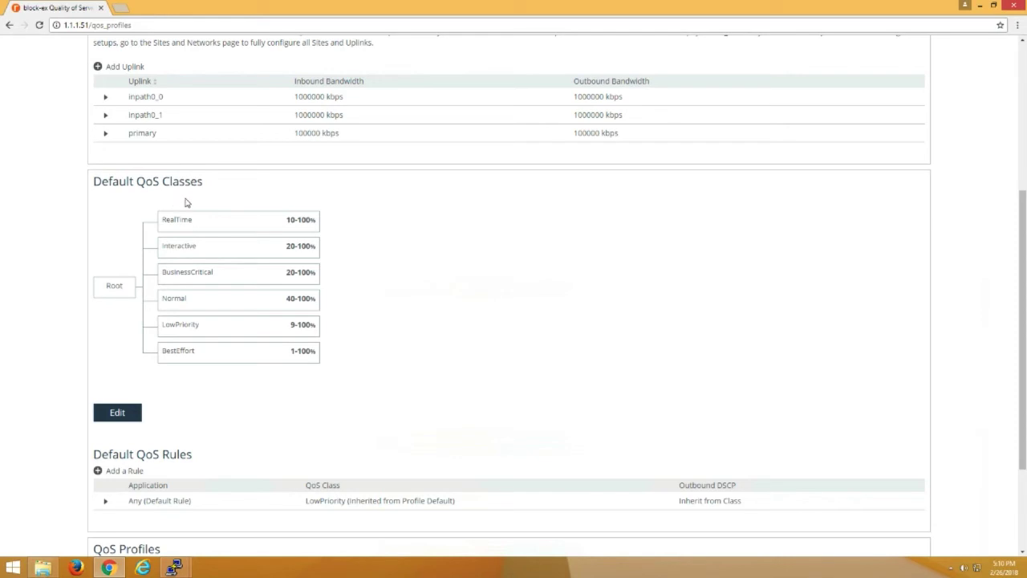
{"action": "left_click", "coordinate": [117, 414]}
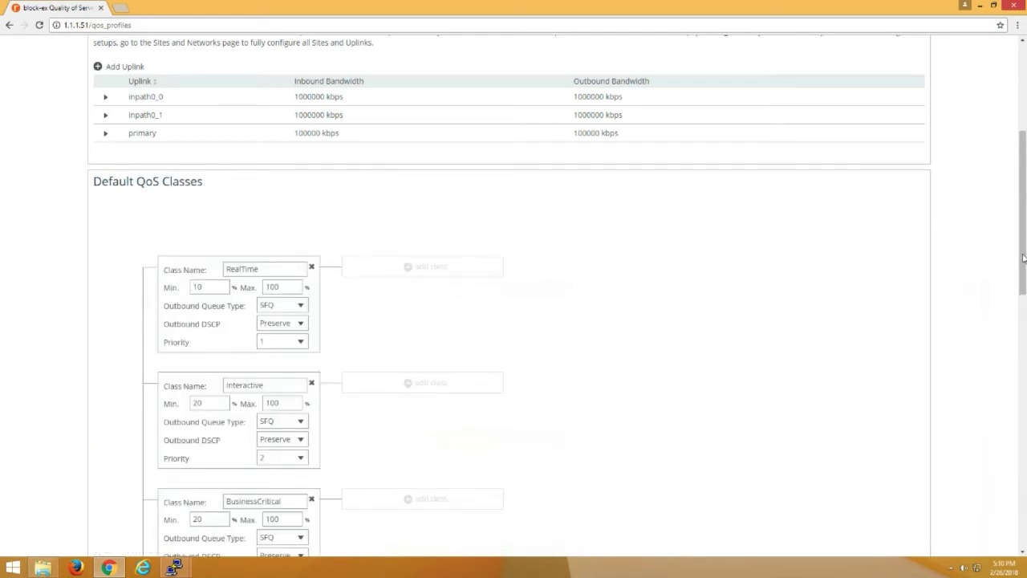
{"action": "left_click_drag", "start_coordinate": [1023, 254], "coordinate": [1023, 457]}
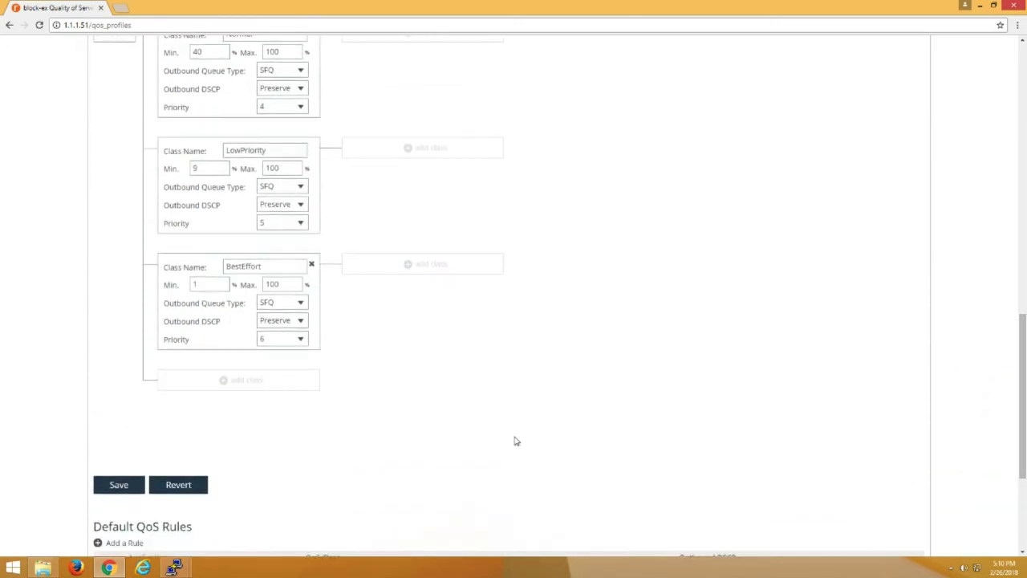
- Add class Steelfusion_Commit under Root with an MX-TCP queue, 0–100% bandwidth, priority 1, and save
{"action": "left_click", "coordinate": [238, 382]}
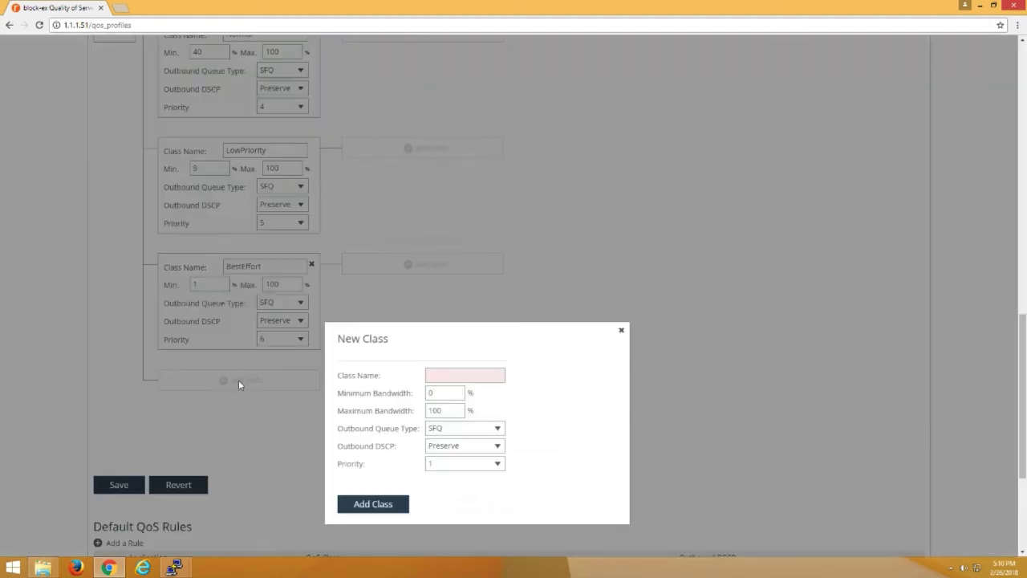
{"action": "left_click", "coordinate": [431, 376]}
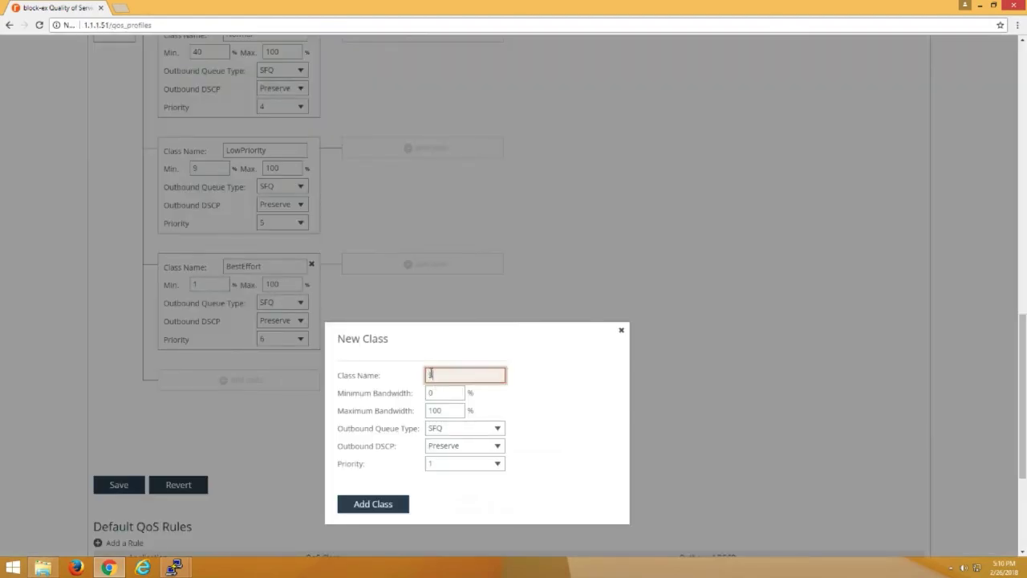
{"action": "type", "text": "Steelfusio"}
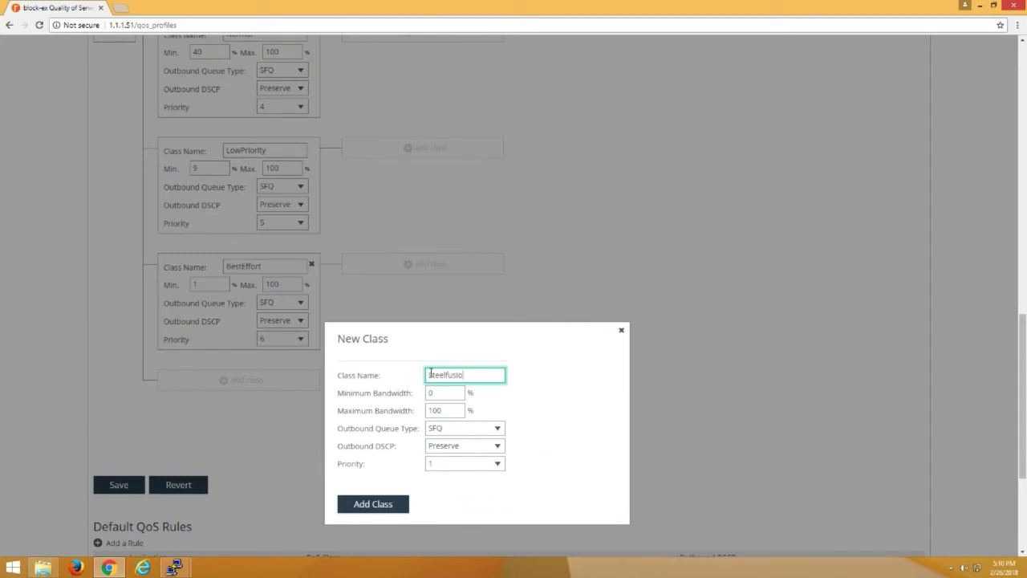
{"action": "type", "text": "n_Commit"}
{"action": "left_click", "coordinate": [473, 435]}
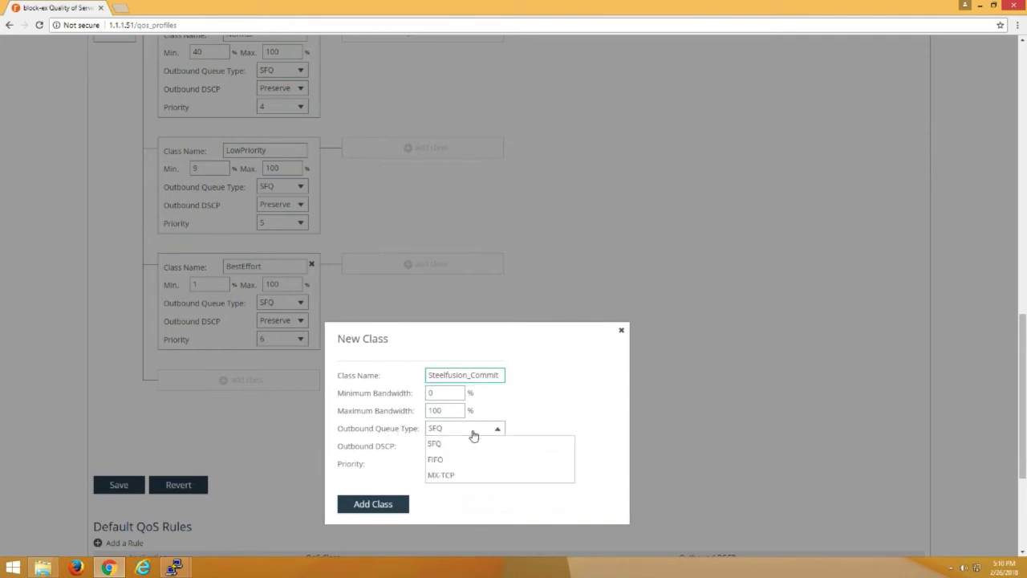
{"action": "left_click", "coordinate": [440, 476]}
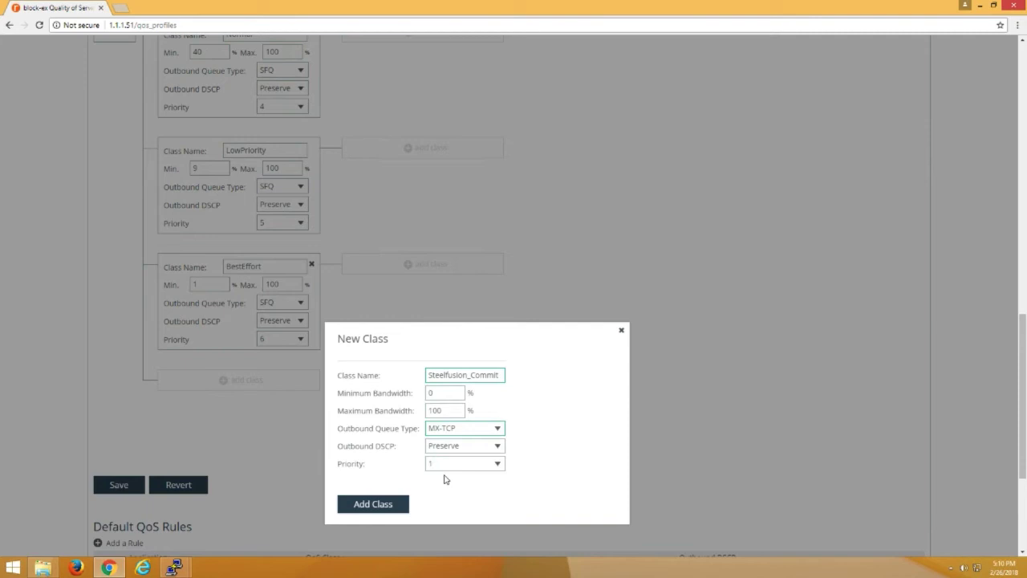
{"action": "left_click", "coordinate": [371, 506]}
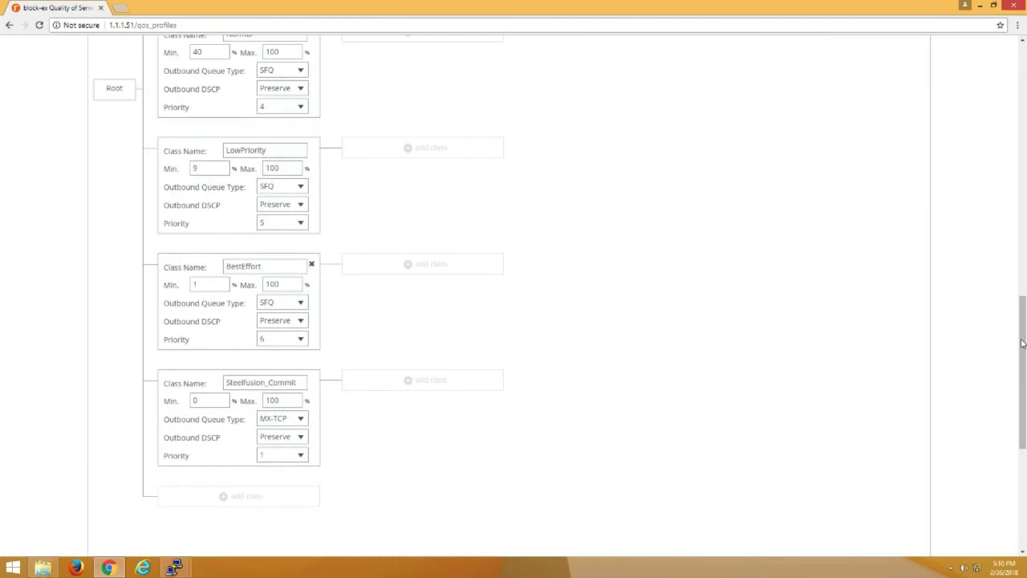
{"action": "left_click_drag", "start_coordinate": [1022, 308], "coordinate": [1023, 405]}
{"action": "scroll", "coordinate": [562, 506], "scroll_direction": "down", "scroll_amount": 2}
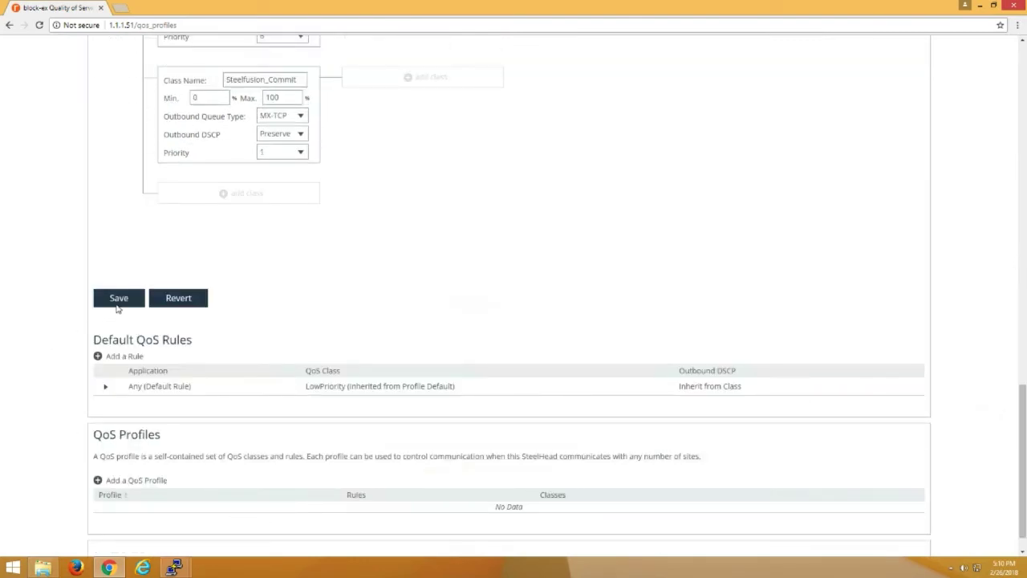
{"action": "left_click", "coordinate": [118, 307]}
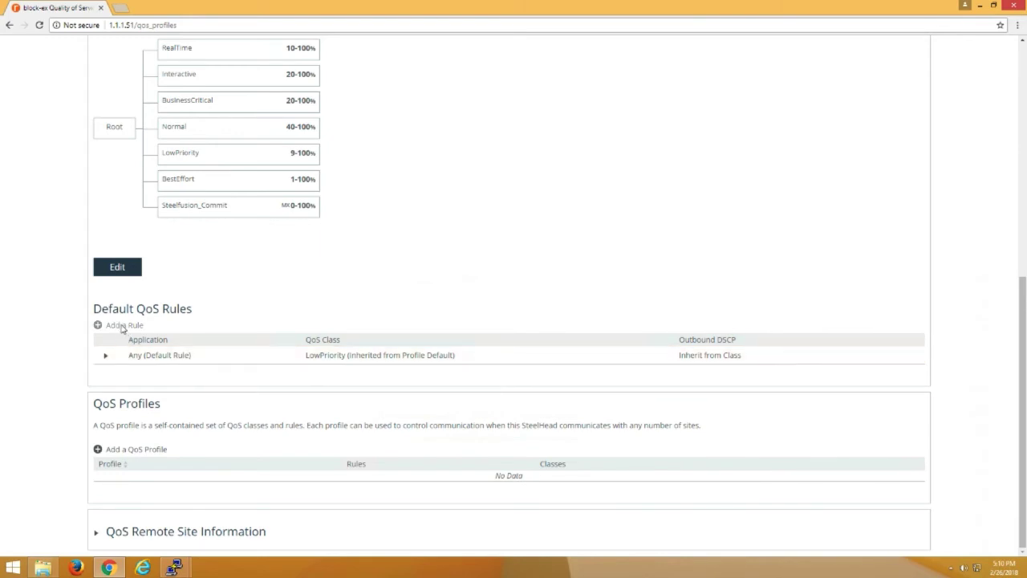
- Add a rule mapping application SF_Commit to class Steelfusion_Commit, keeping DSCP Preserve, and save it
{"action": "left_click", "coordinate": [122, 325]}
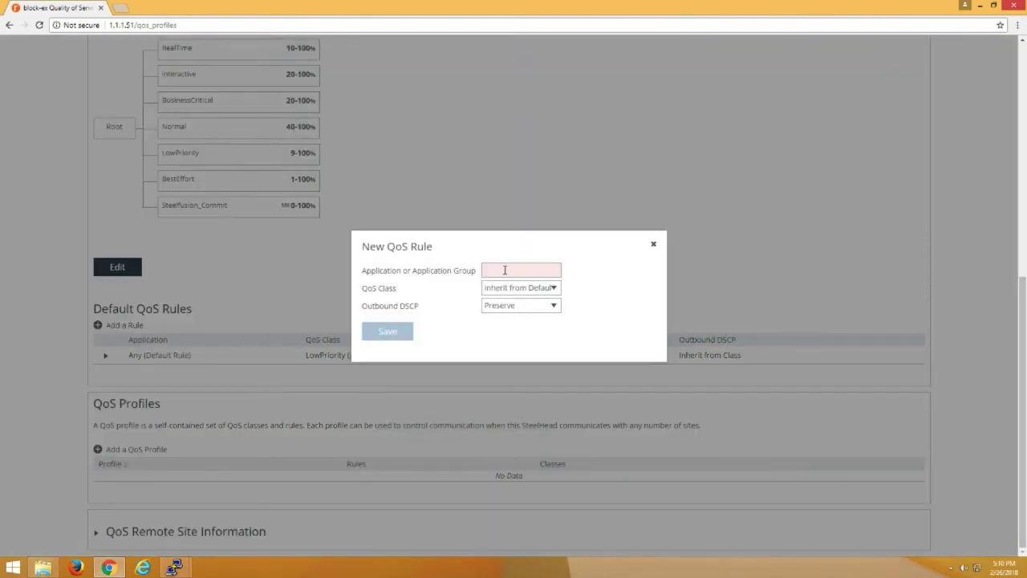
{"action": "left_click", "coordinate": [504, 269]}
{"action": "type", "text": "SF_"}
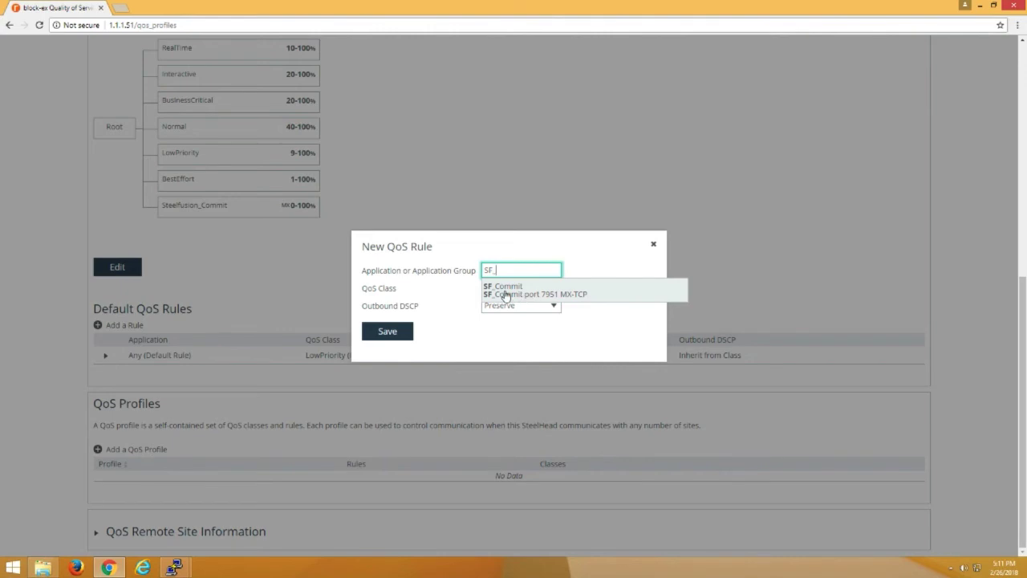
{"action": "left_click", "coordinate": [505, 289]}
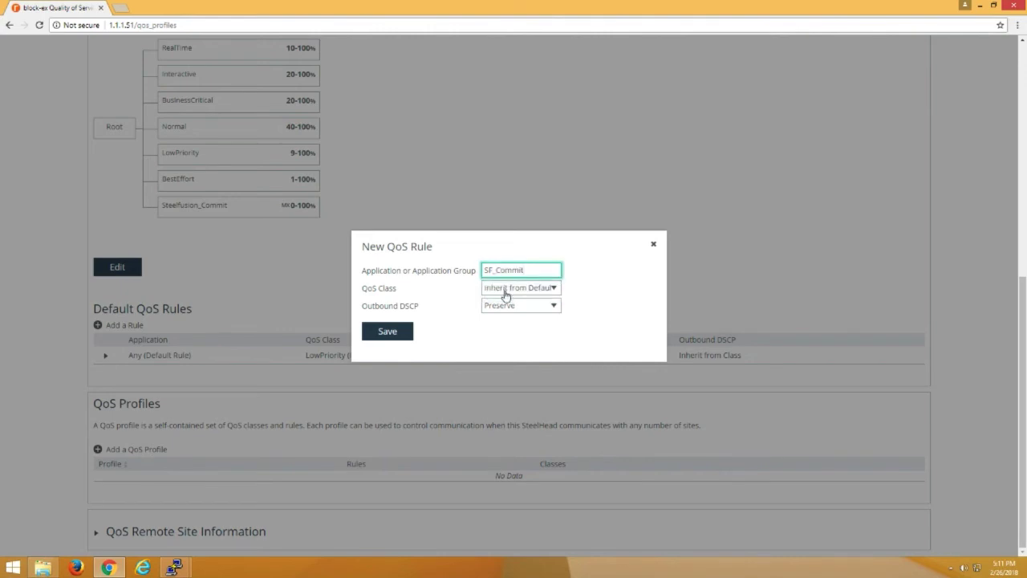
{"action": "left_click", "coordinate": [546, 289]}
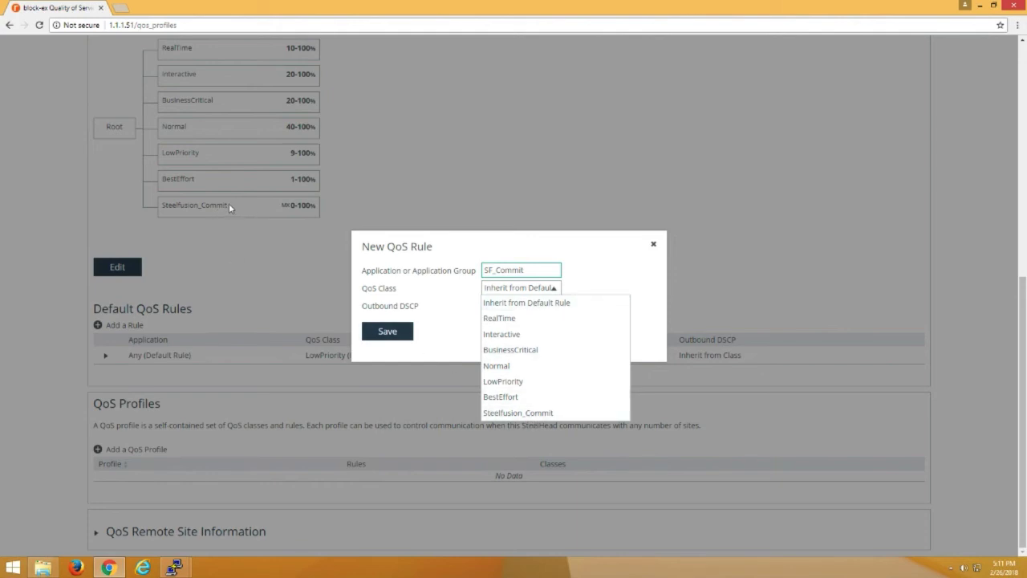
{"action": "left_click", "coordinate": [514, 412]}
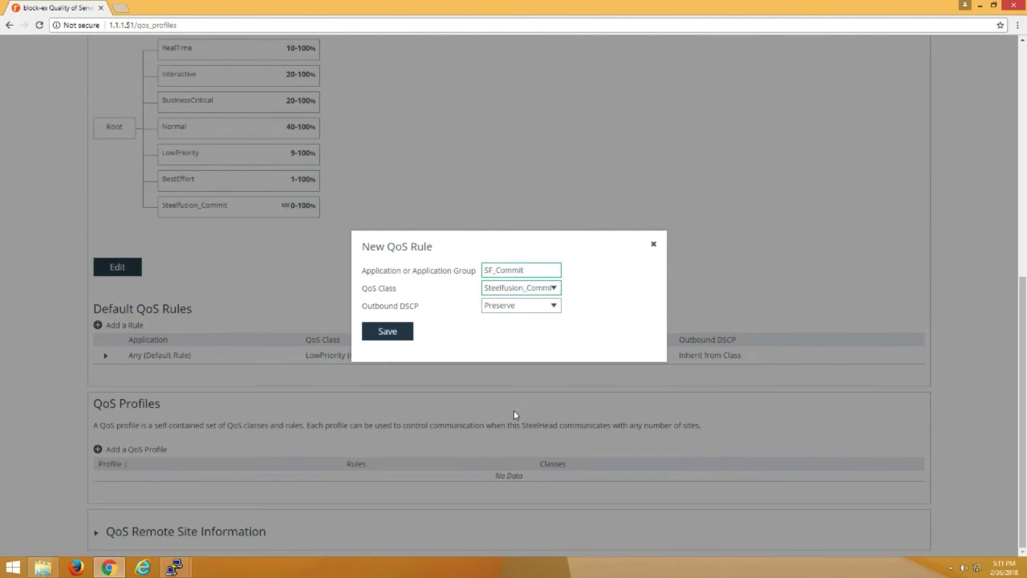
{"action": "left_click", "coordinate": [399, 333]}
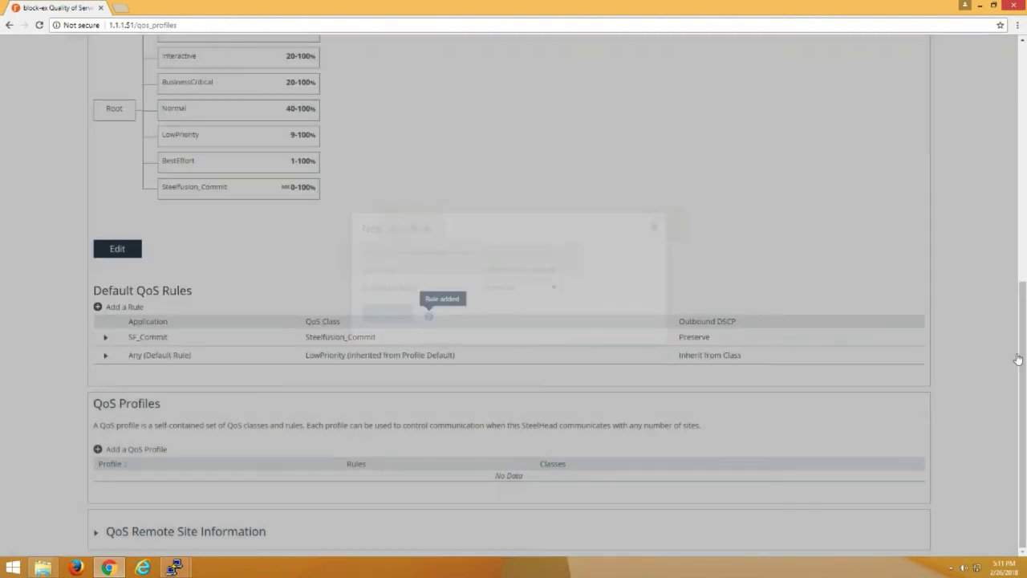
{"action": "left_click_drag", "start_coordinate": [1017, 358], "coordinate": [1019, 71]}
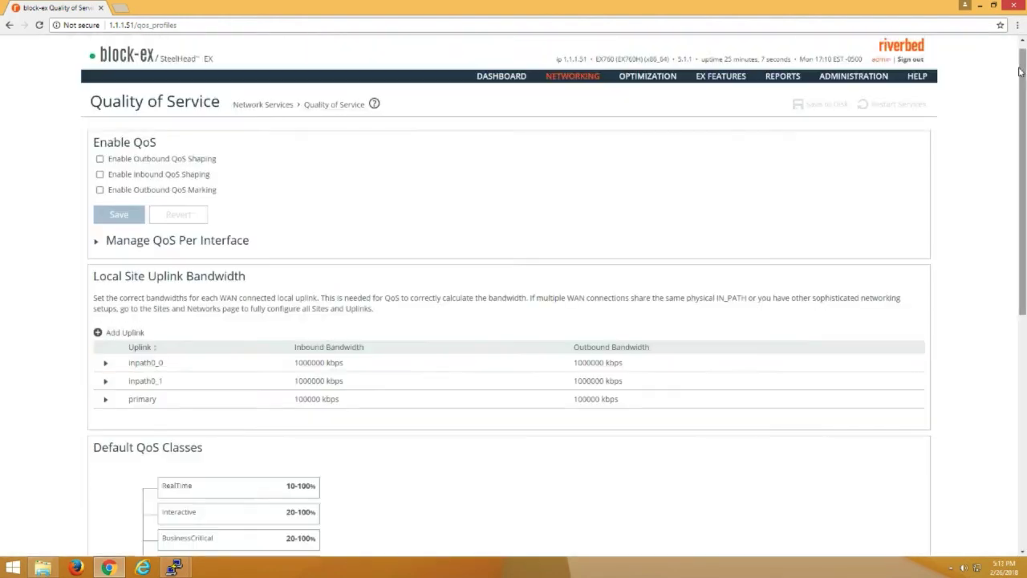
- Enable and save Outbound QoS Shaping, then expand Manage QoS Per Interface for wan0_0 and wan0_1
{"action": "left_click", "coordinate": [99, 160]}
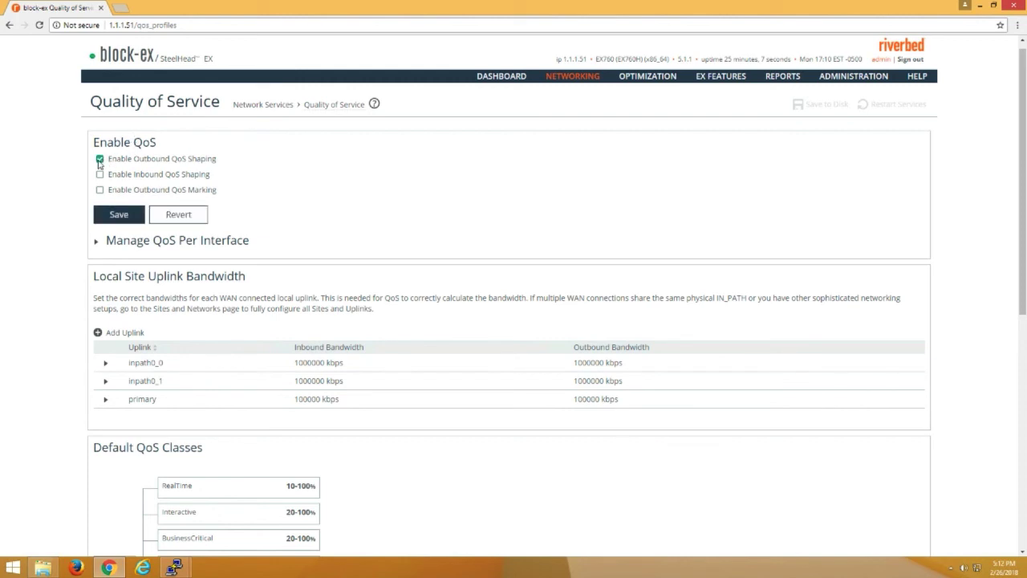
{"action": "left_click", "coordinate": [120, 218]}
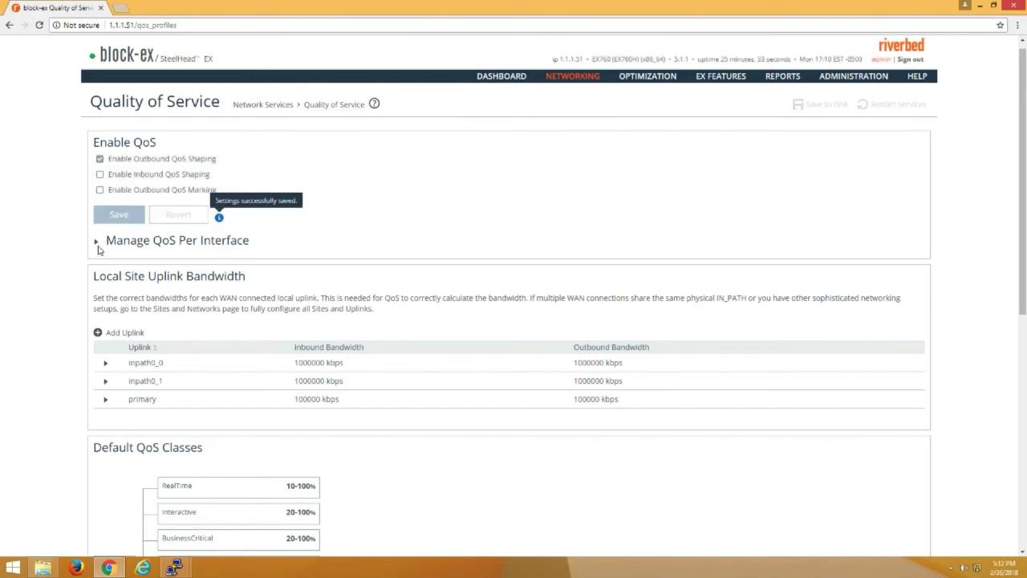
{"action": "left_click", "coordinate": [96, 245]}
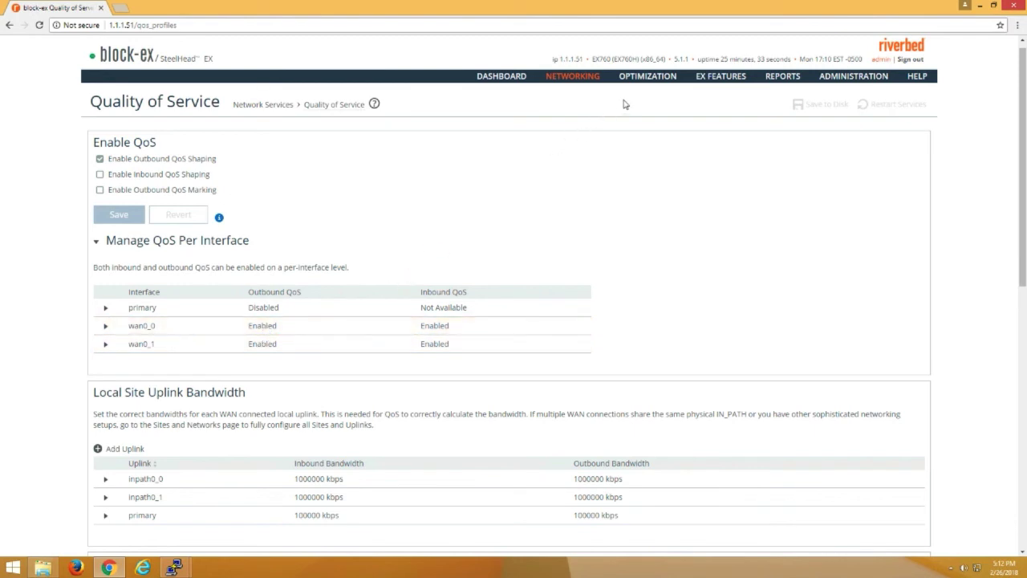
- Go to Topology > Sites & Networks and select the DefaultSite row to view its QoS settings
{"action": "left_click", "coordinate": [575, 80]}
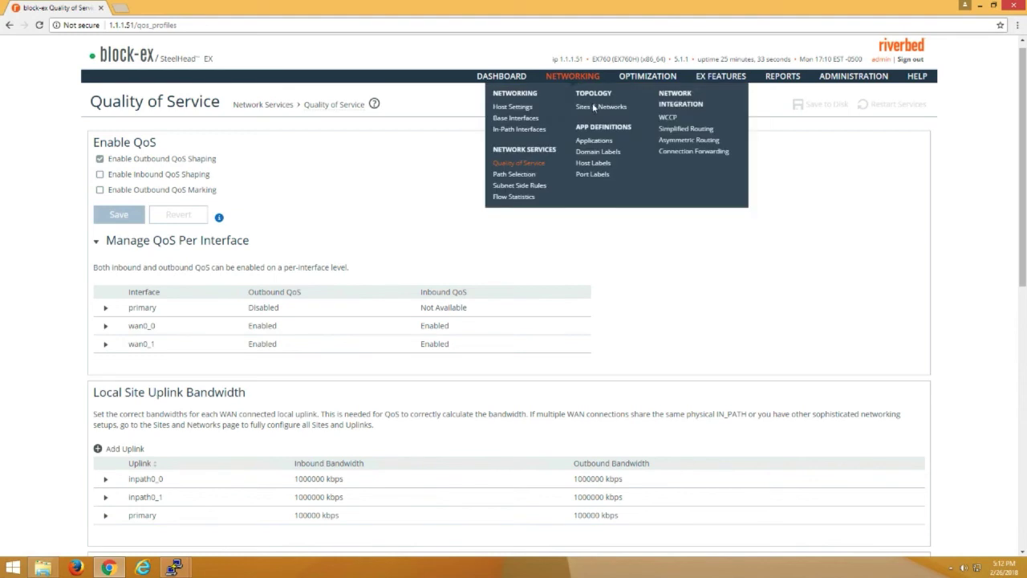
{"action": "left_click", "coordinate": [594, 109]}
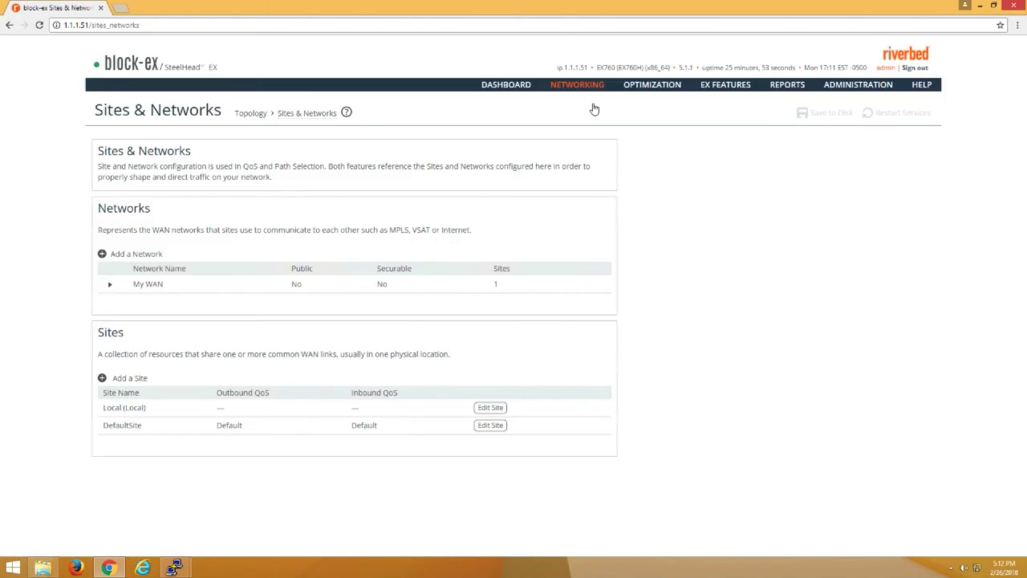
{"action": "left_click", "coordinate": [112, 430]}
- Filter current connections to port 7951, confirm the first uses New Reno, and reset it
{"action": "left_click", "coordinate": [781, 89]}
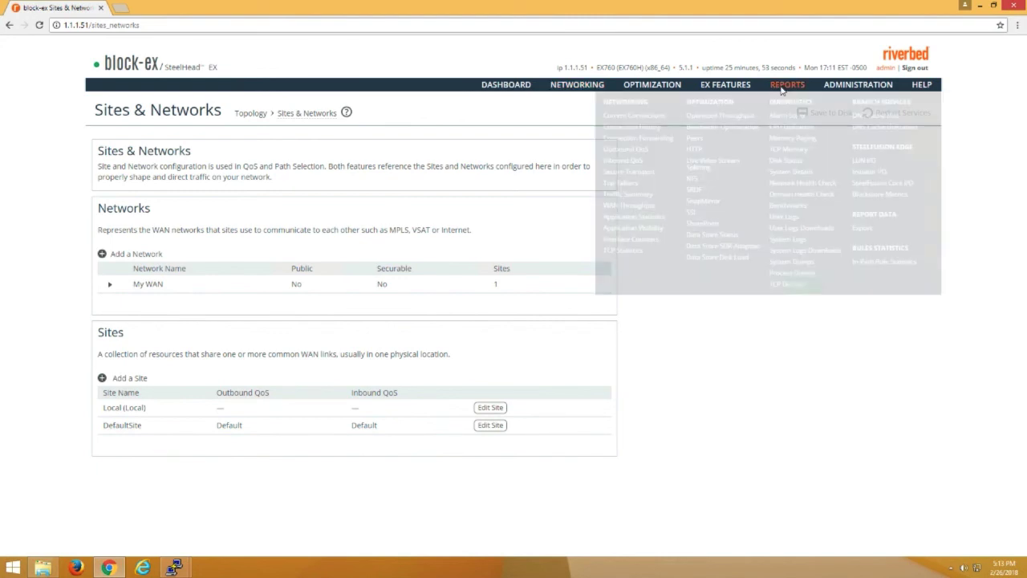
{"action": "left_click", "coordinate": [648, 116]}
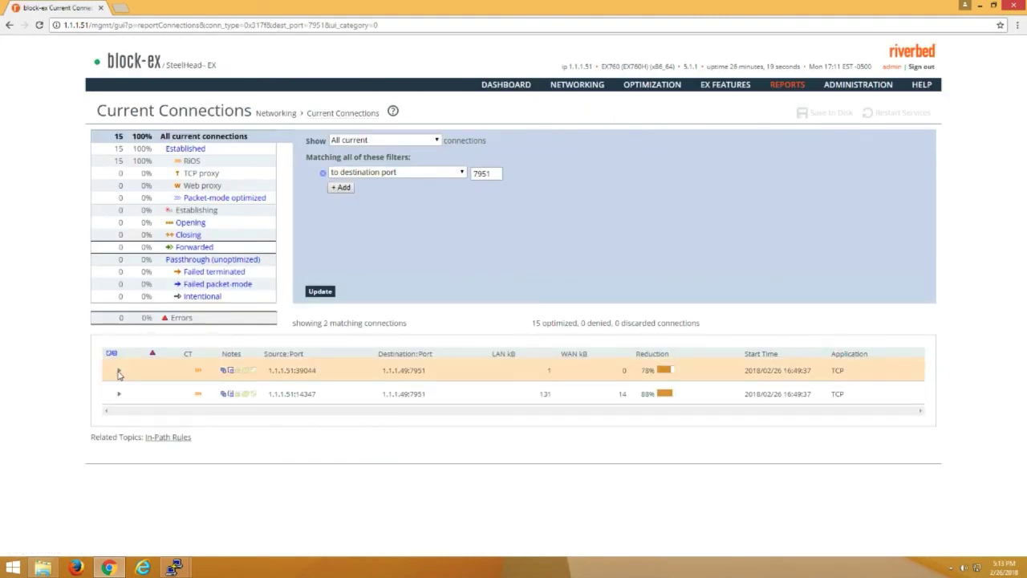
{"action": "left_click", "coordinate": [320, 291]}
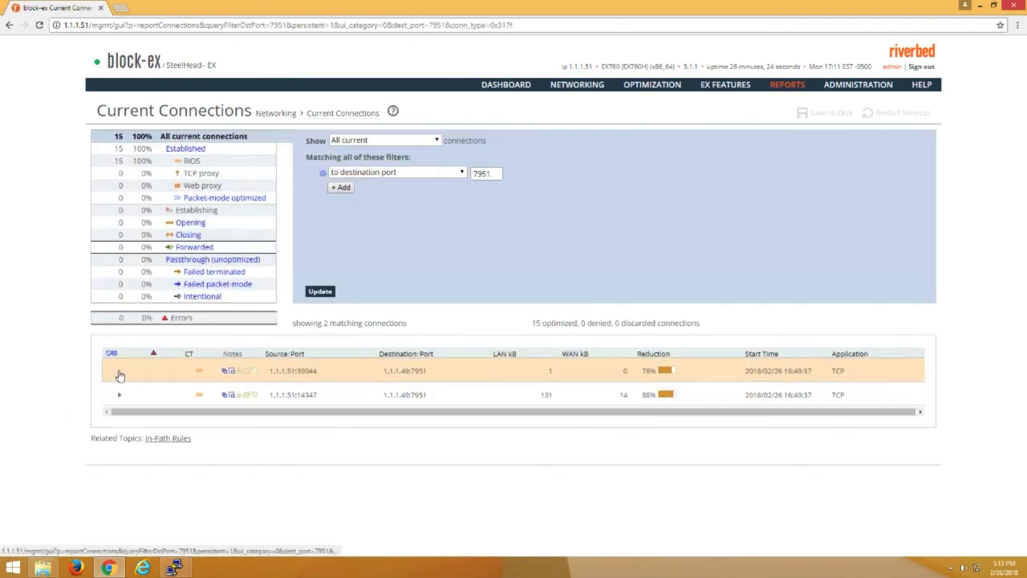
{"action": "left_click", "coordinate": [119, 374]}
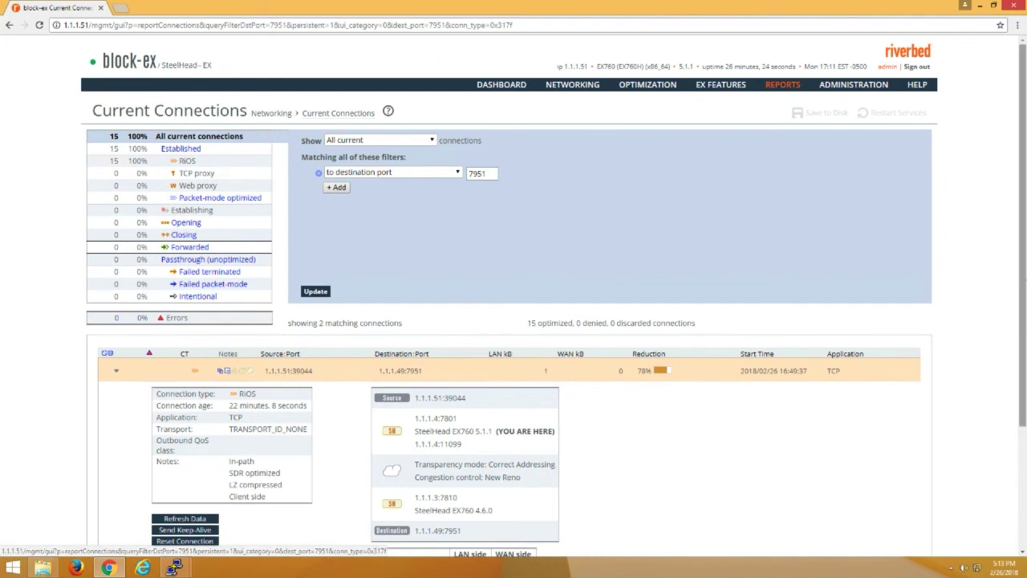
{"action": "scroll", "coordinate": [1022, 288], "scroll_direction": "down", "scroll_amount": 3}
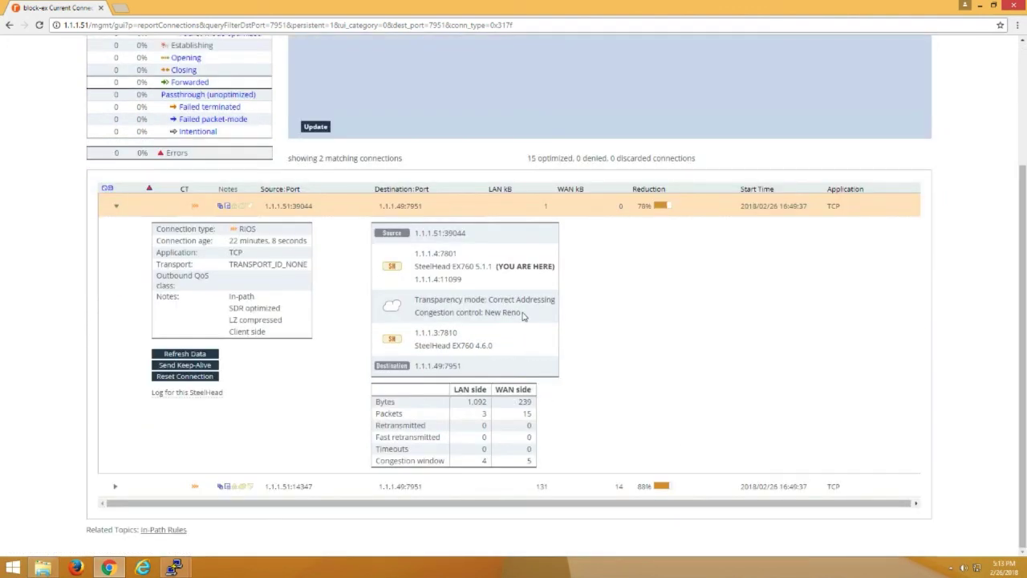
{"action": "left_click_drag", "start_coordinate": [522, 316], "coordinate": [483, 313]}
{"action": "left_click", "coordinate": [185, 376]}
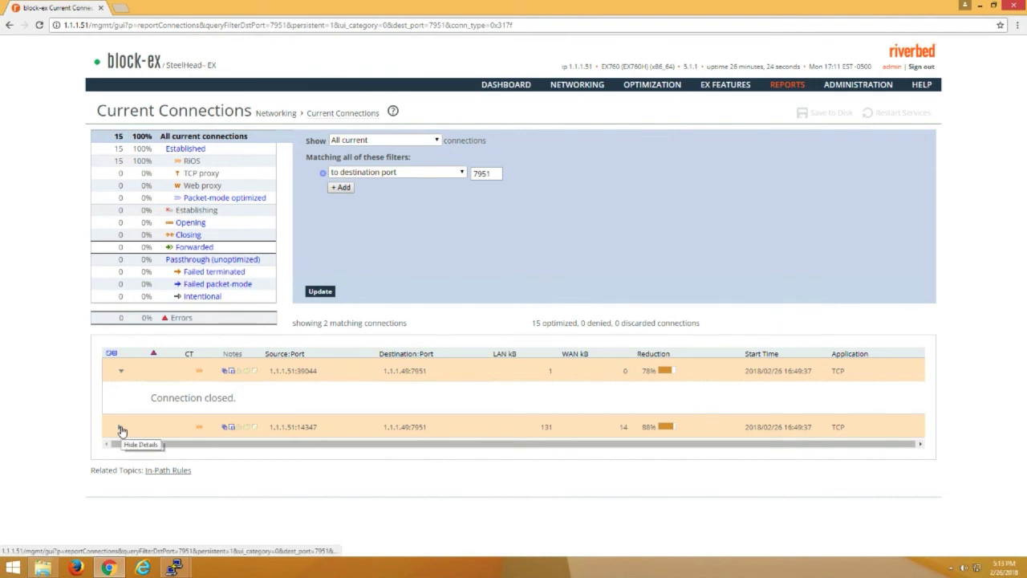
- Confirm the second port 7951 connection also uses New Reno and reset it
{"action": "left_click", "coordinate": [120, 429]}
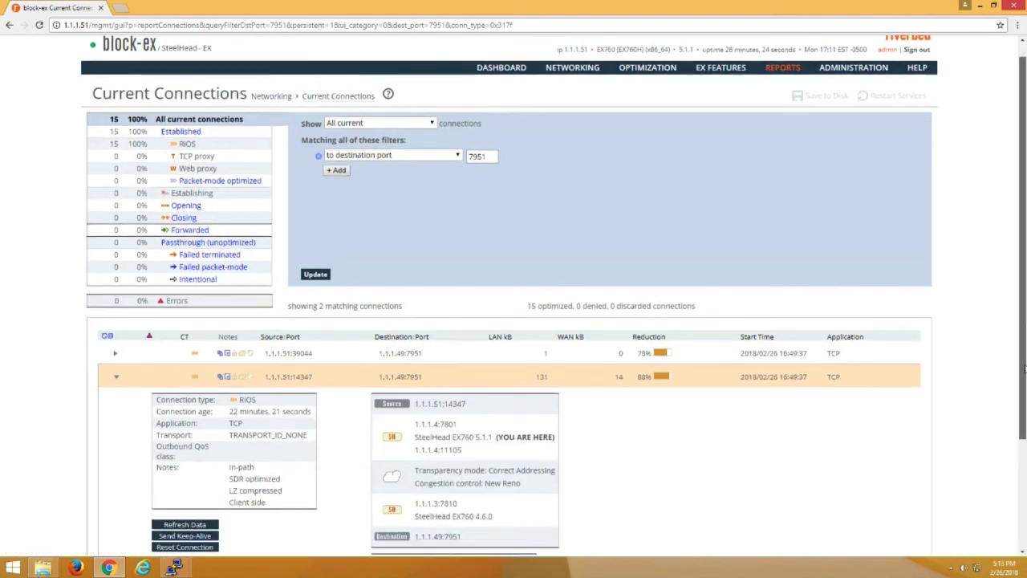
{"action": "left_click_drag", "start_coordinate": [1022, 302], "coordinate": [1022, 464]}
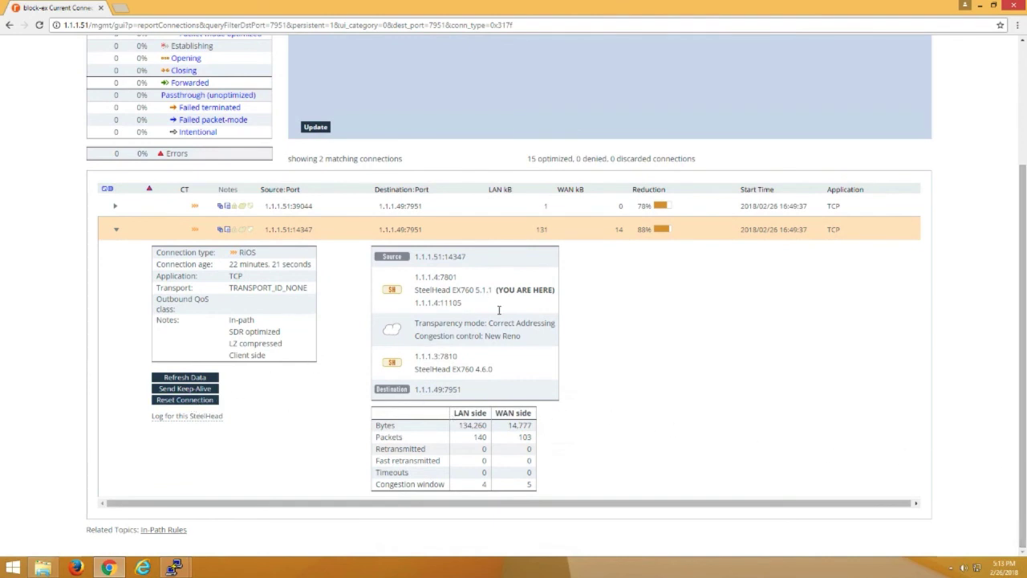
{"action": "left_click_drag", "start_coordinate": [487, 334], "coordinate": [506, 343]}
{"action": "left_click", "coordinate": [164, 399]}
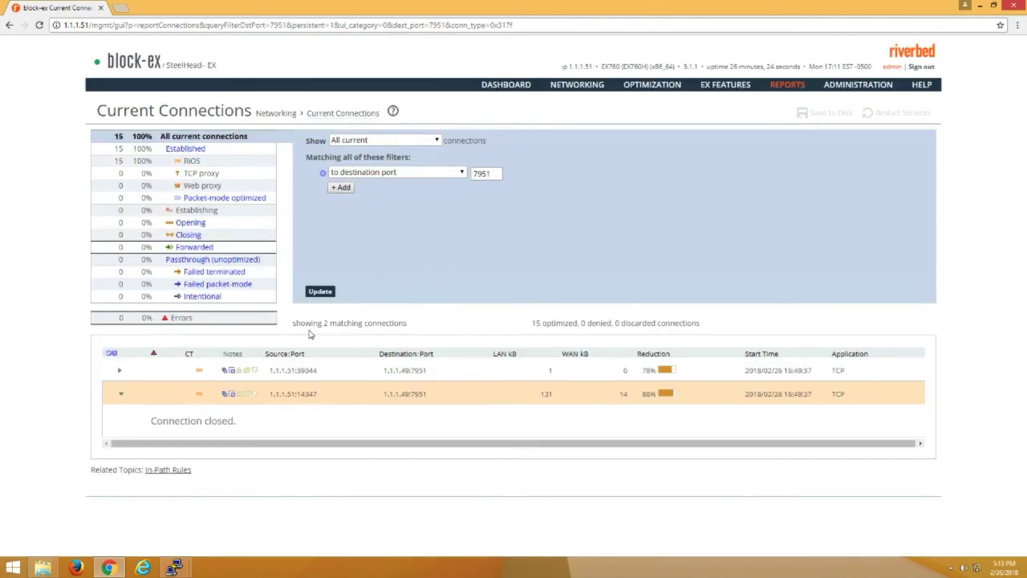
- Refresh and check both new port 7951 connections show class Steelfusion_Commit and MX-TCP congestion control
{"action": "left_click", "coordinate": [320, 291]}
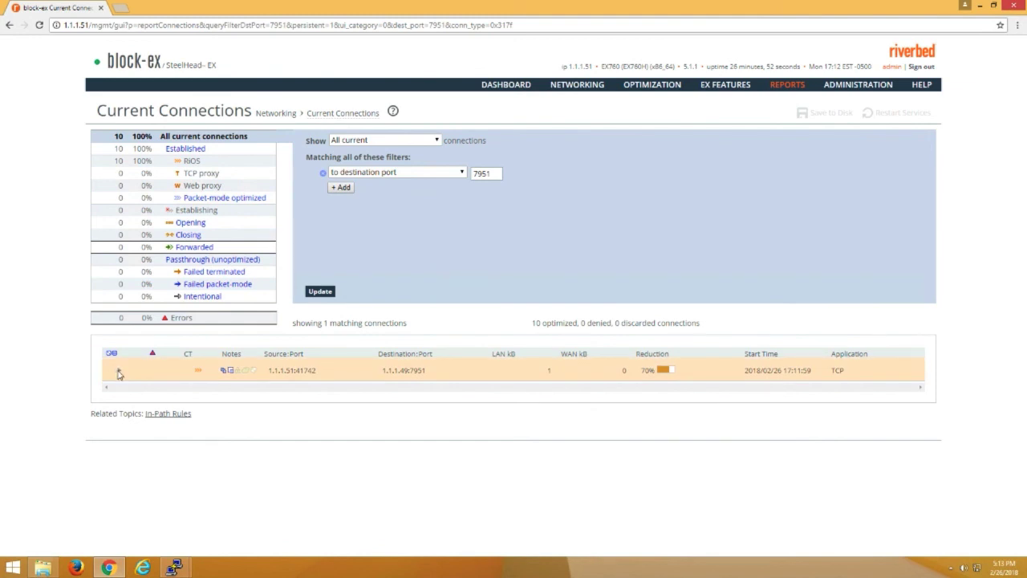
{"action": "left_click", "coordinate": [117, 372]}
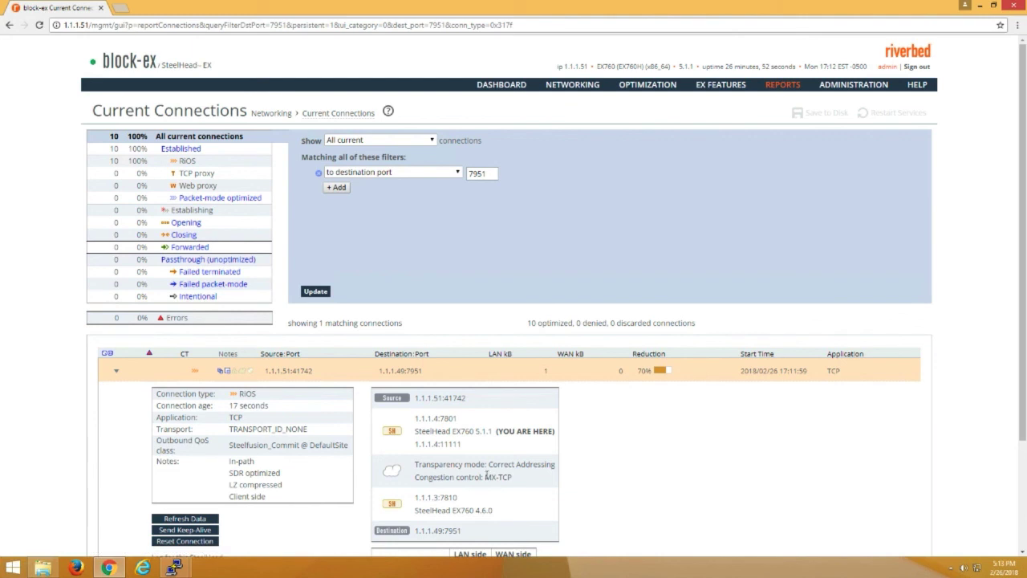
{"action": "left_click_drag", "start_coordinate": [485, 476], "coordinate": [529, 482]}
{"action": "left_click", "coordinate": [116, 371]}
{"action": "left_click", "coordinate": [321, 292]}
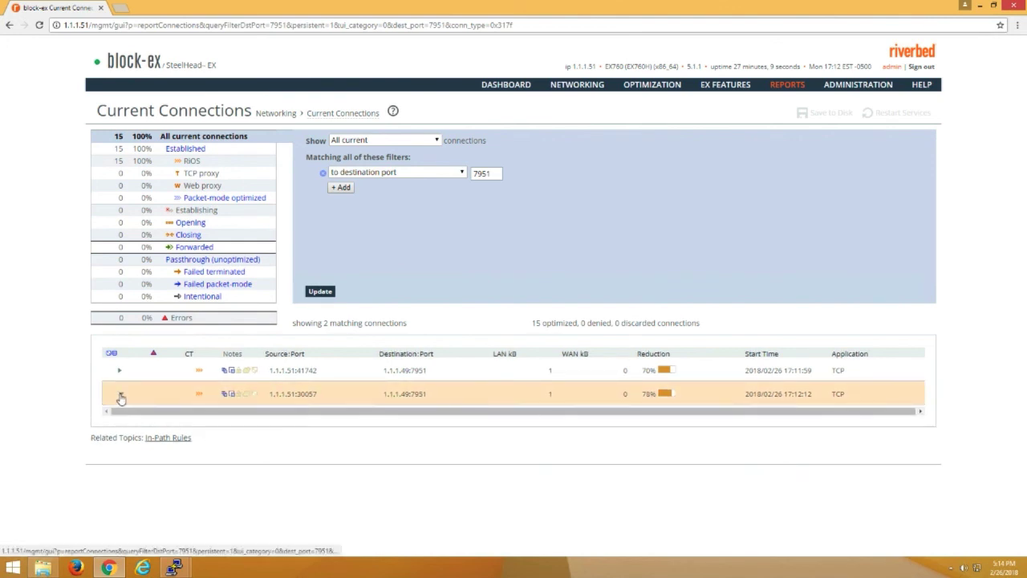
{"action": "left_click", "coordinate": [119, 395]}
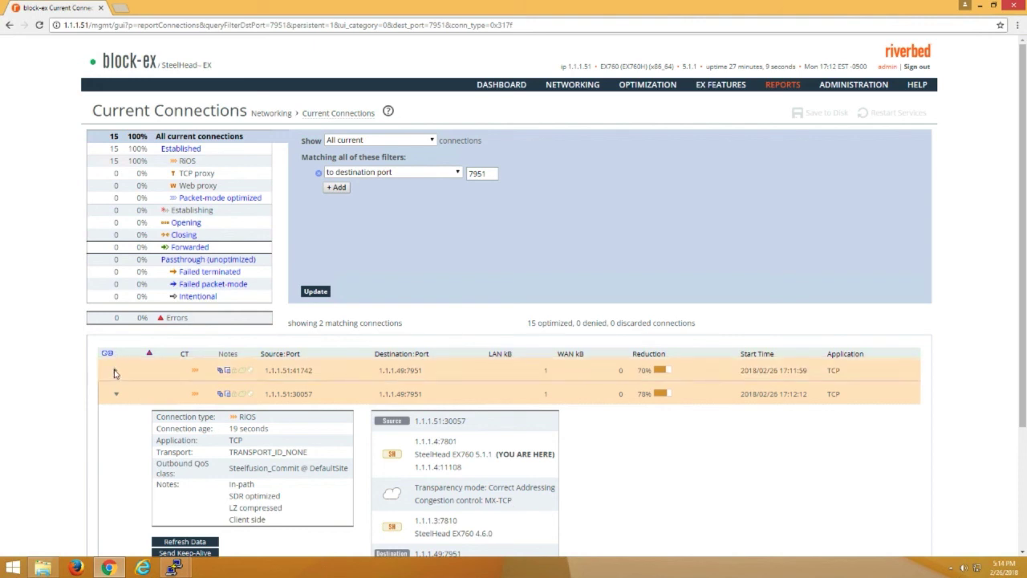
{"action": "left_click", "coordinate": [115, 374]}
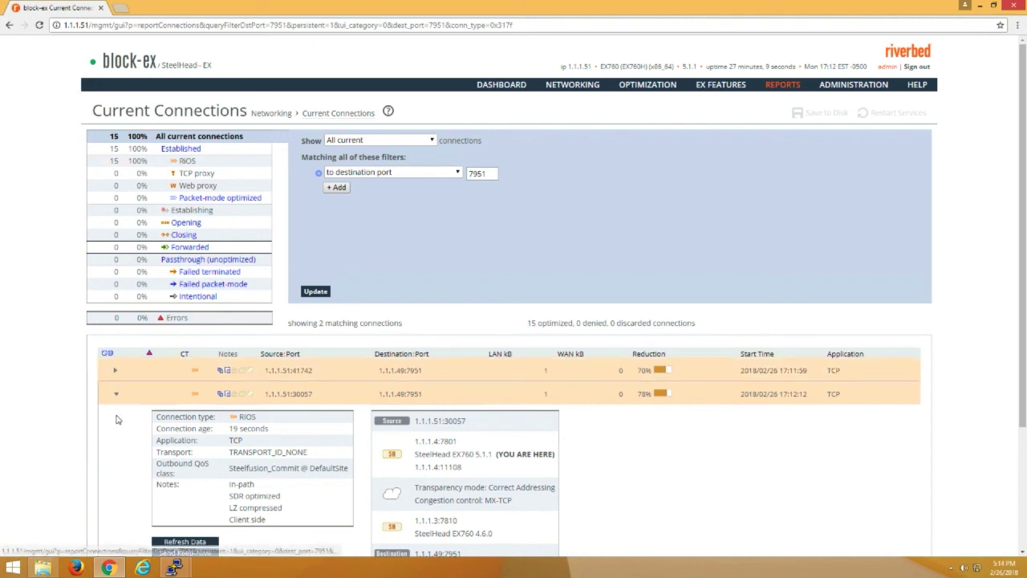